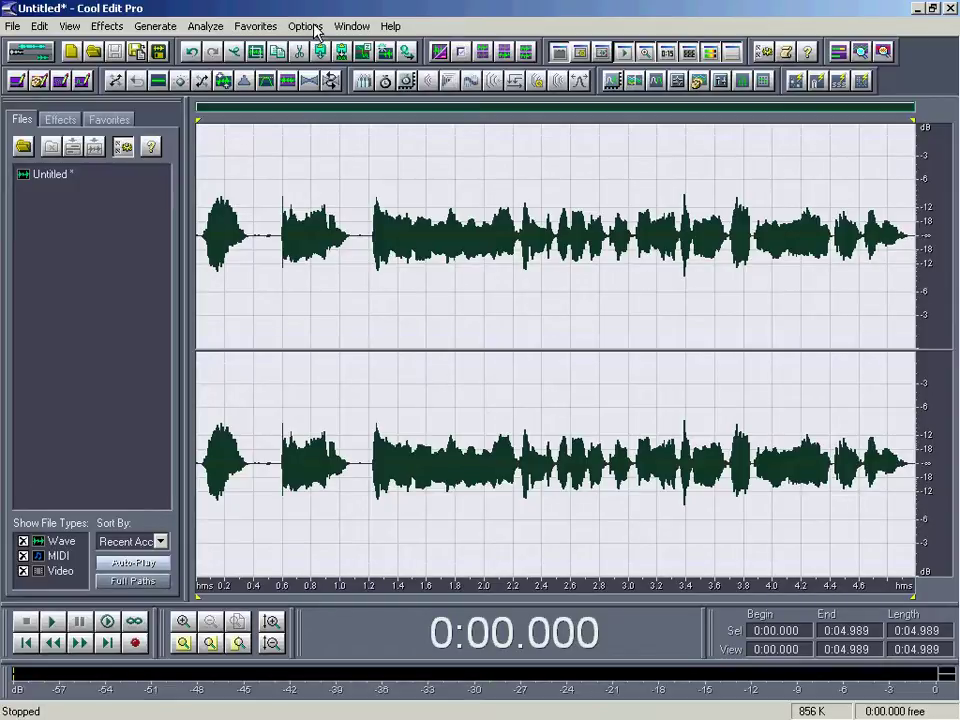
Open the Options menu to find Scripts & Batch Processing, then close it again.
click(305, 26)
click(305, 26)
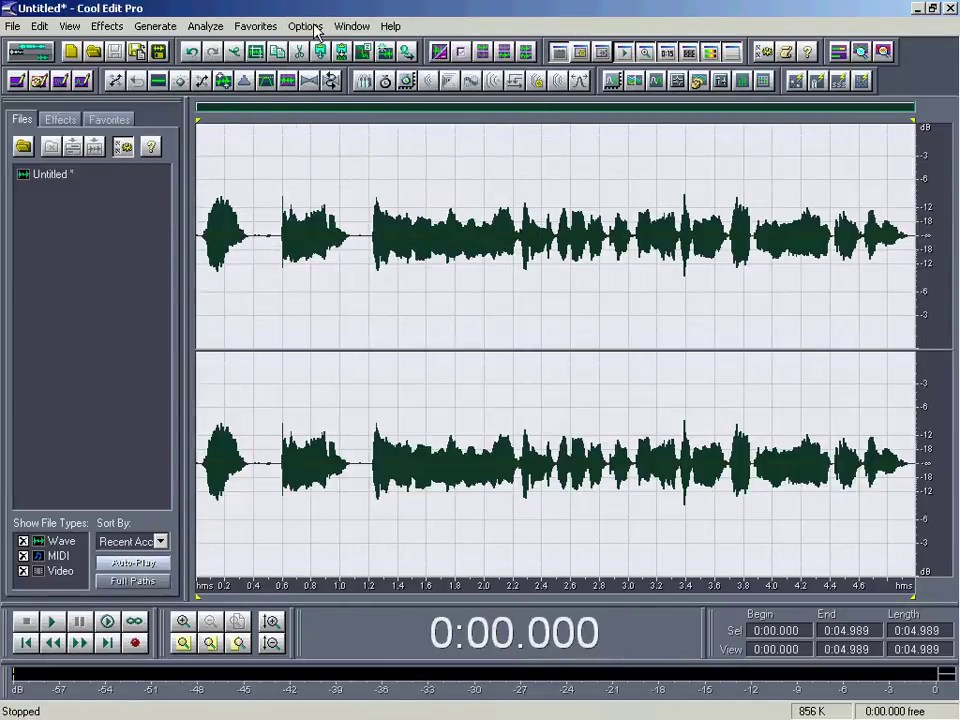
click(308, 26)
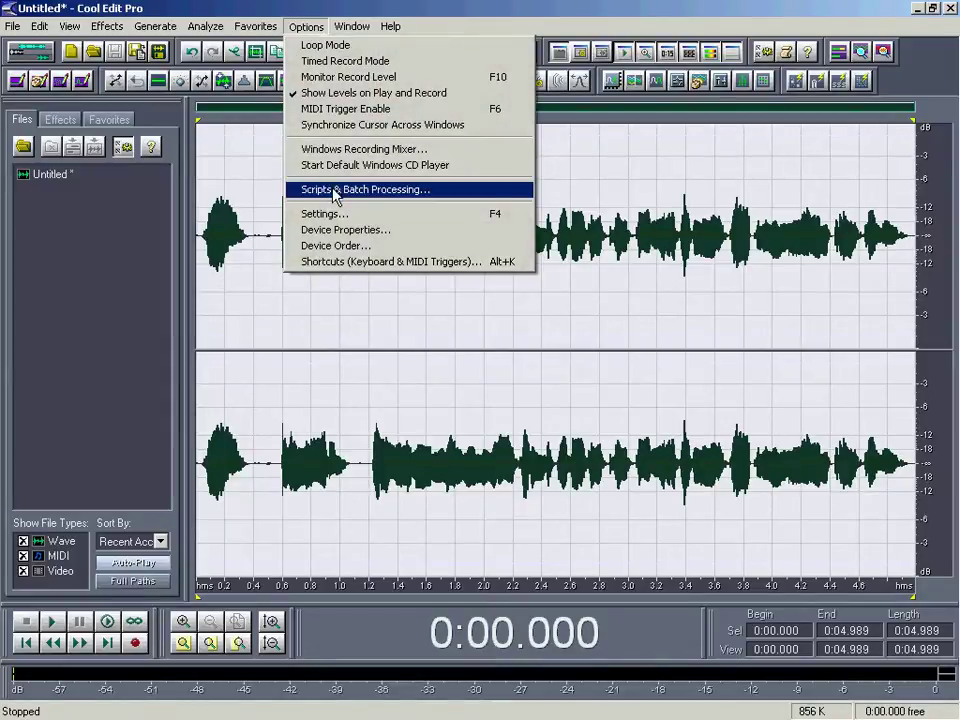
click(313, 28)
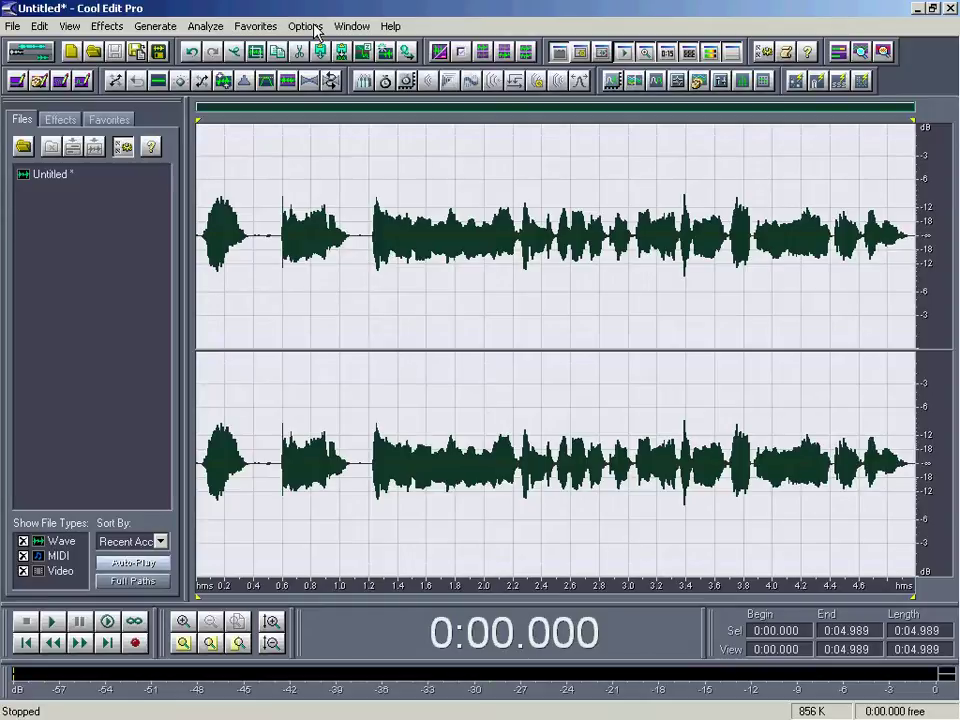
click(107, 27)
mouse_move(142, 152)
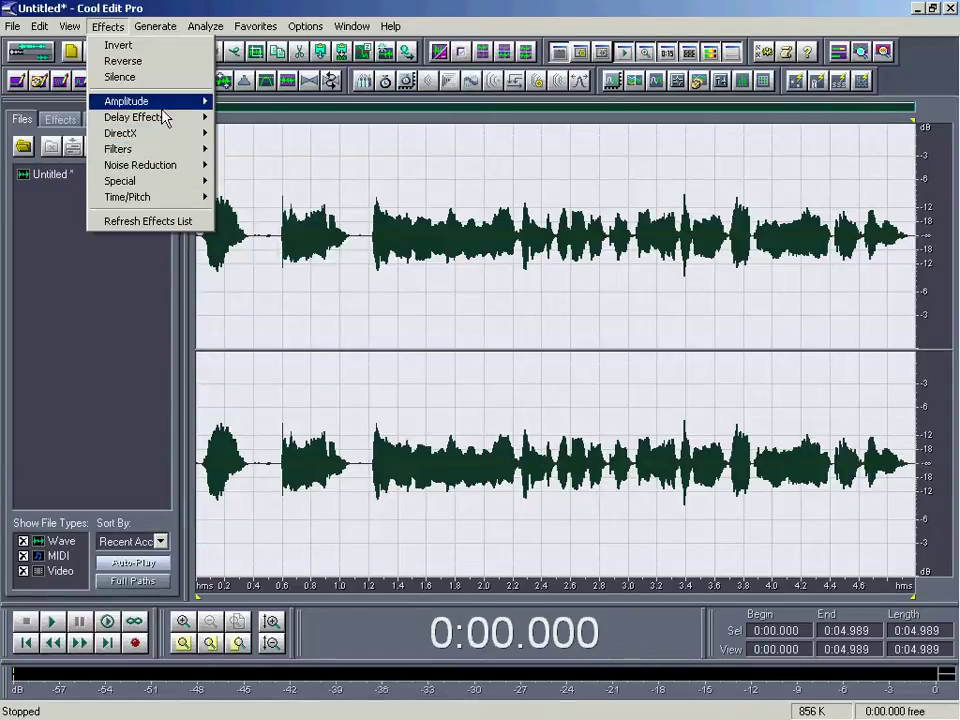
mouse_move(140, 101)
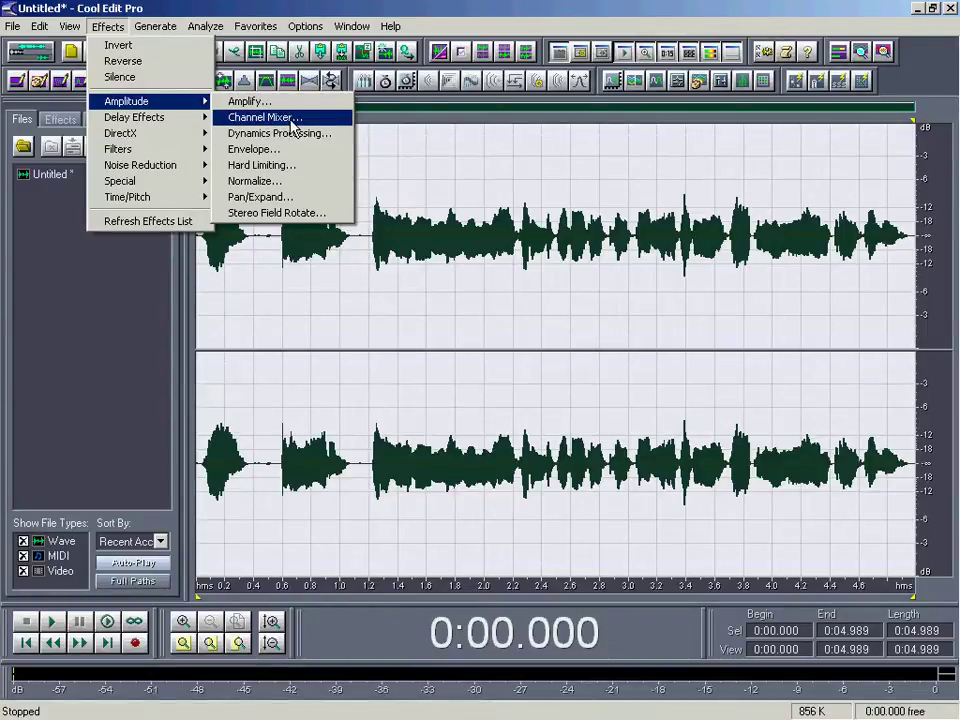
click(115, 28)
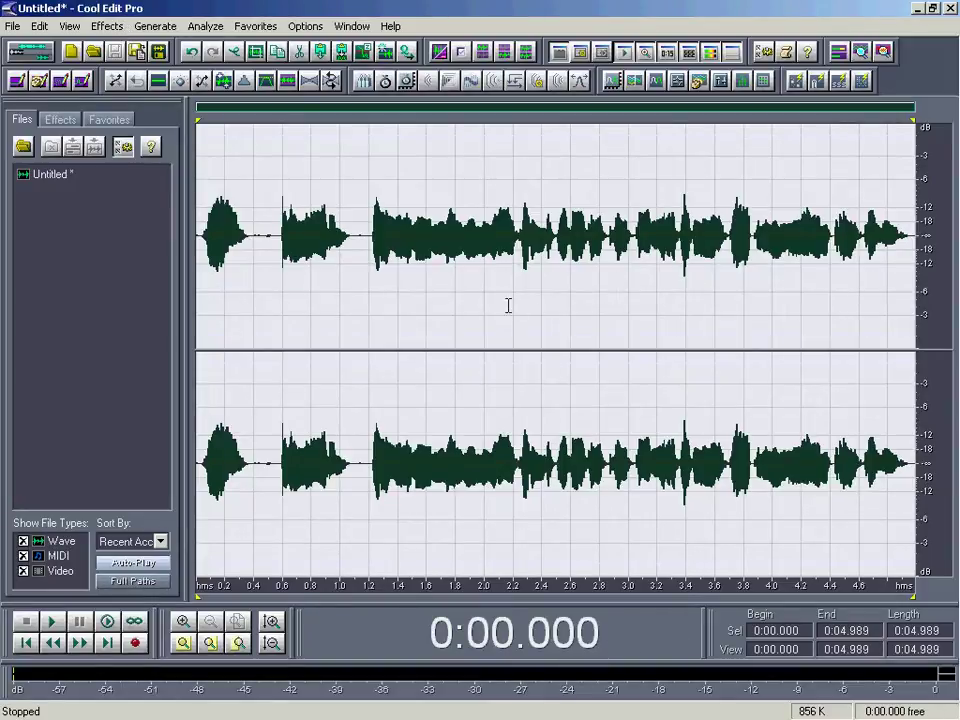
key(space)
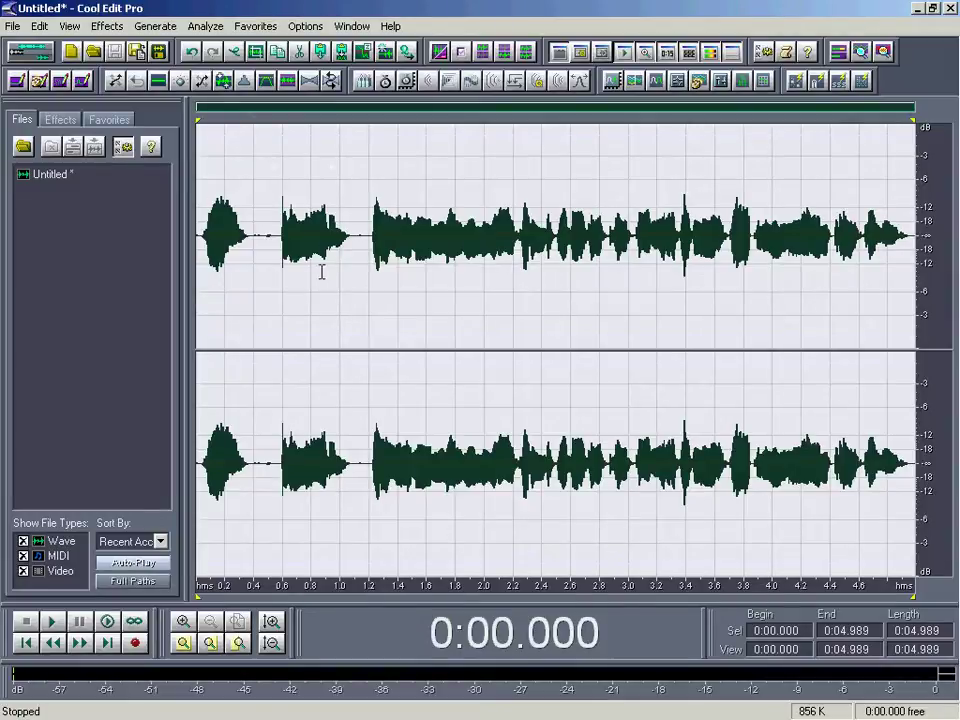
Open the Scripts & Batch Processing window, then browse for a collection file and cancel the chooser.
click(308, 27)
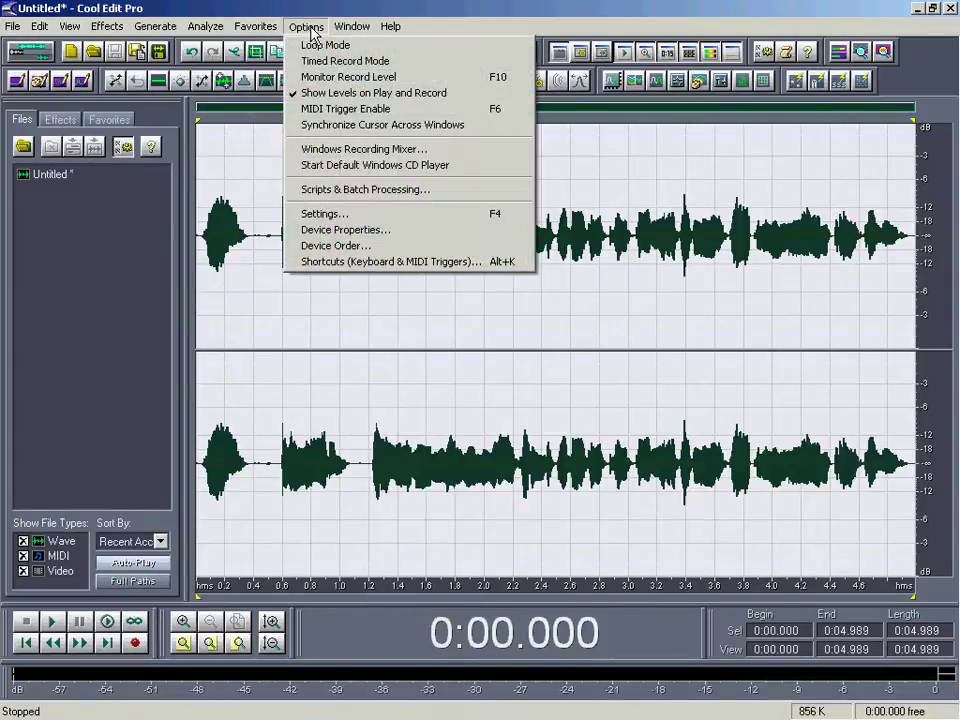
click(367, 190)
click(633, 229)
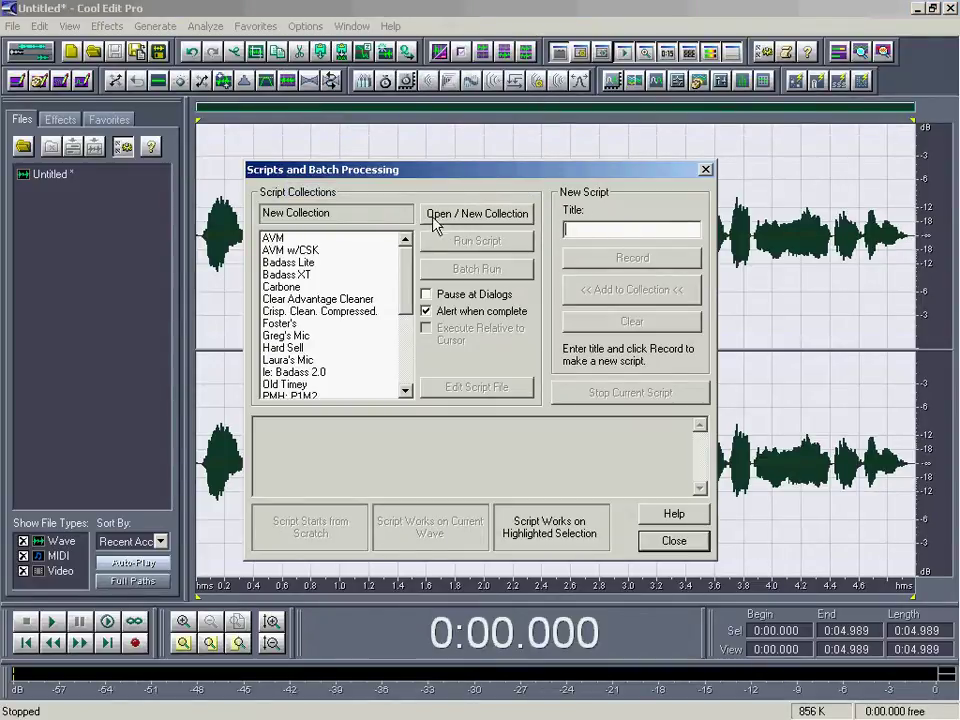
click(505, 226)
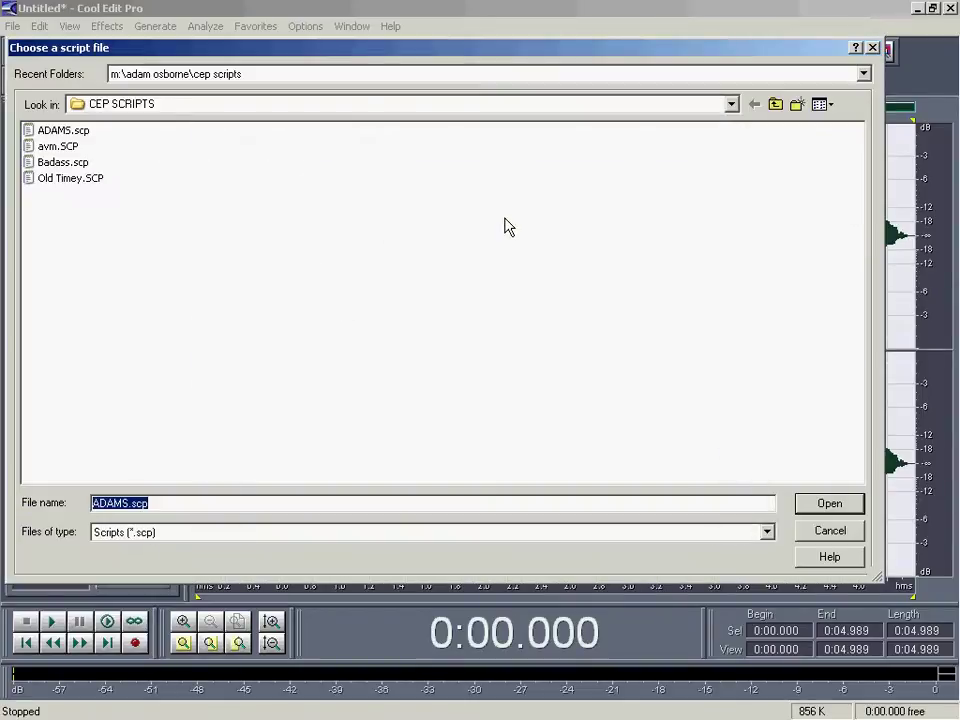
click(826, 532)
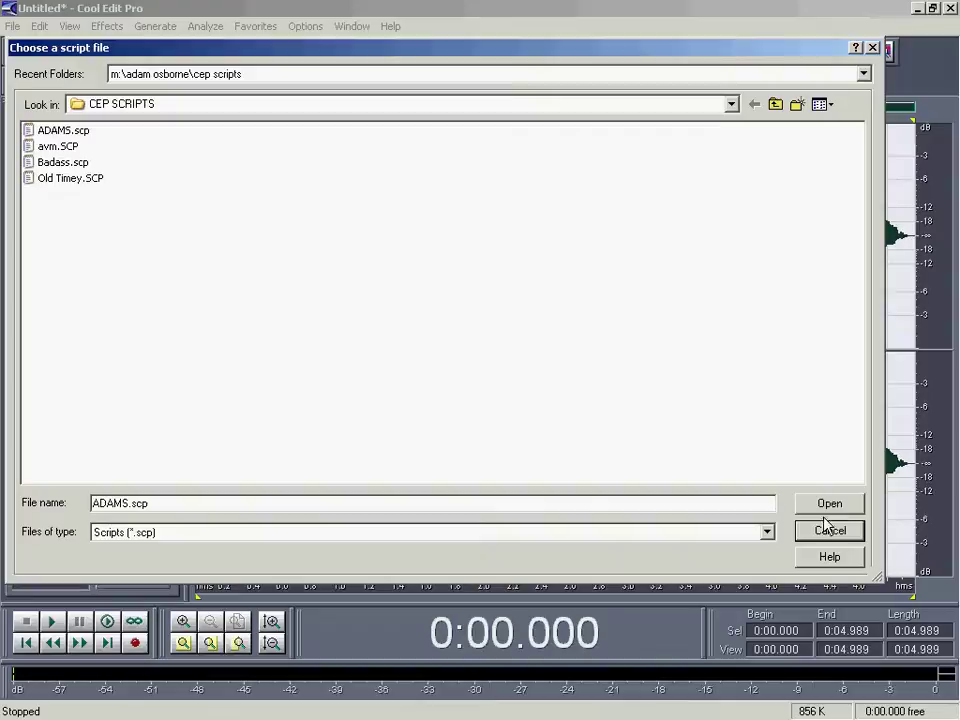
click(832, 533)
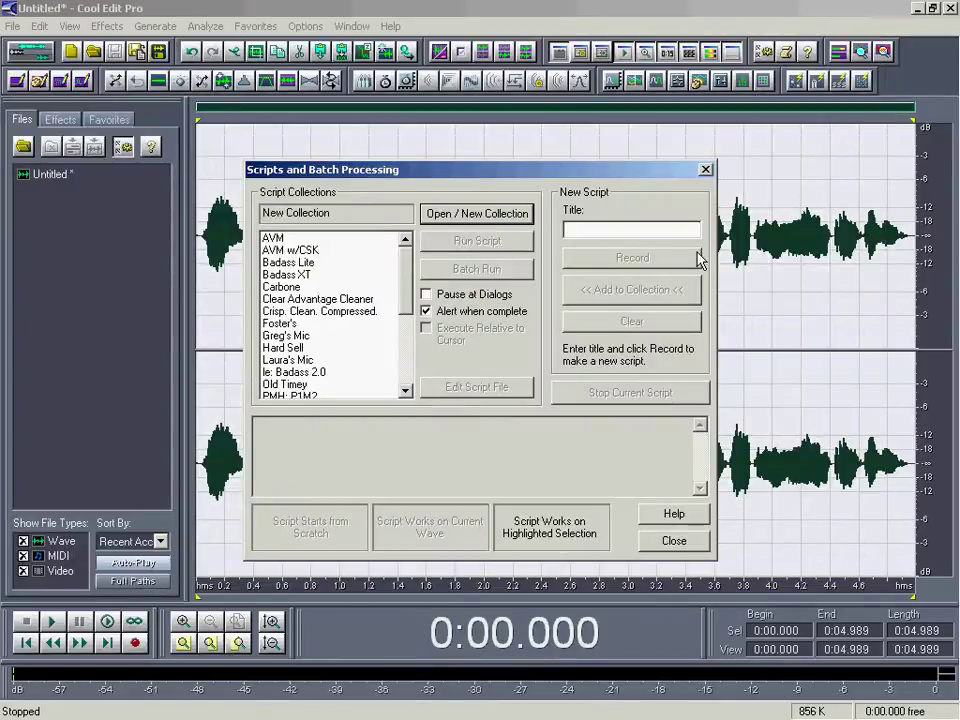
Title the new script 'Bullhorn Delay', changed from 'Funky Delay', and start recording it.
click(607, 230)
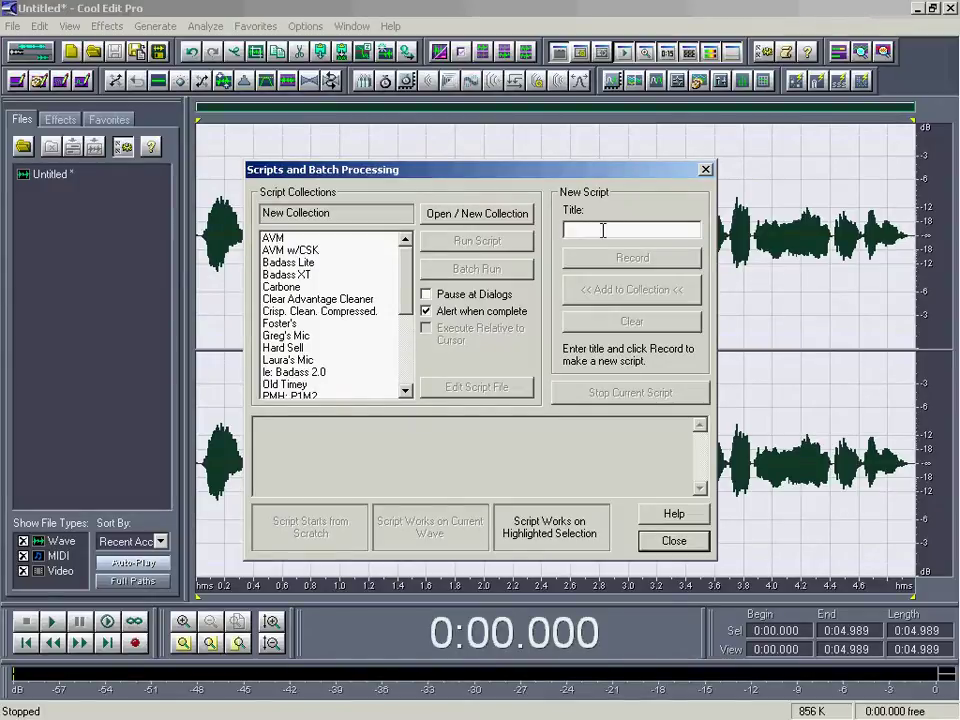
text(Funky Delay)
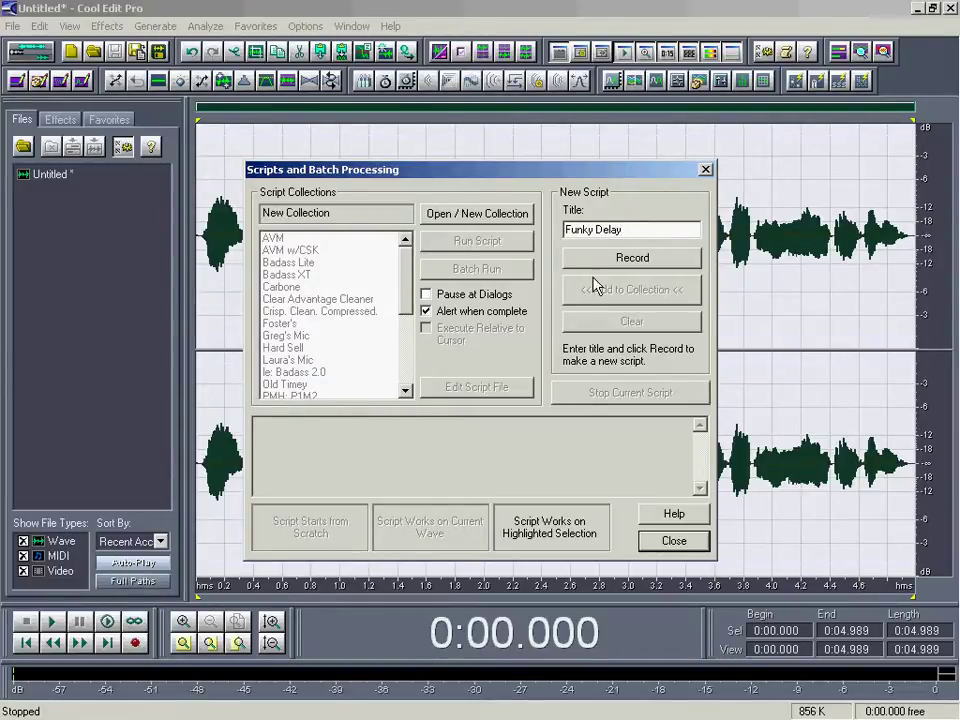
drag(598, 229, 563, 229)
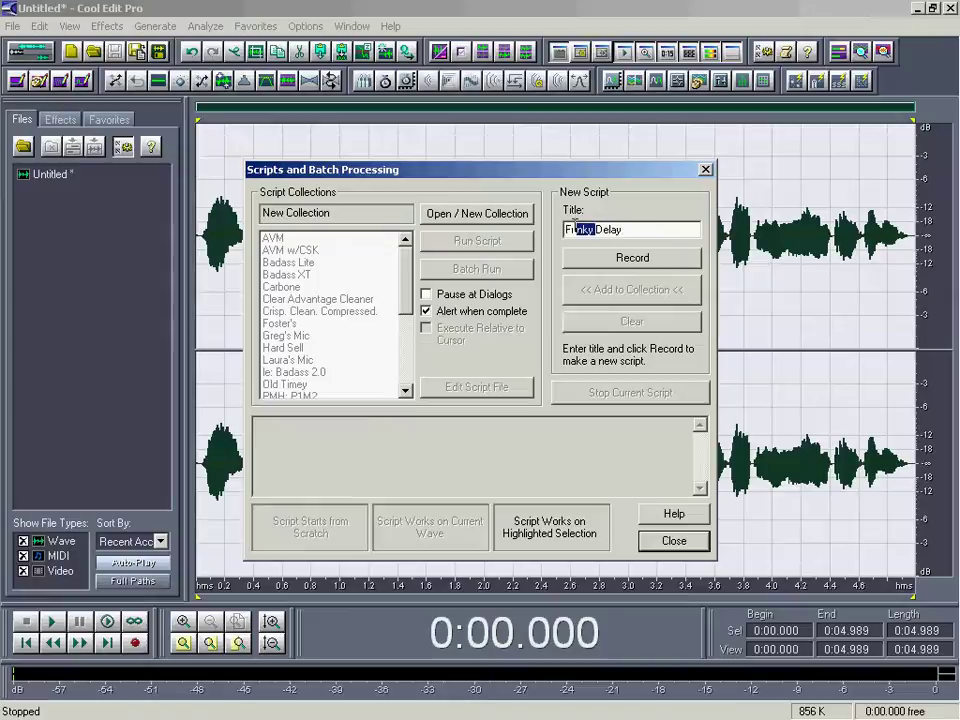
text(Bullhorn)
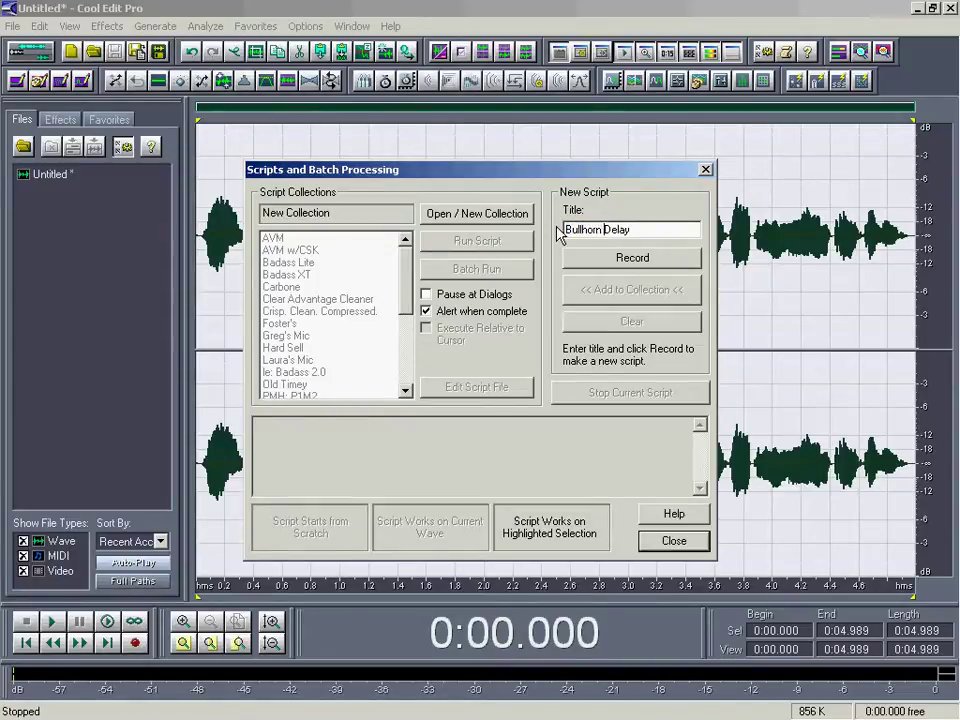
click(647, 262)
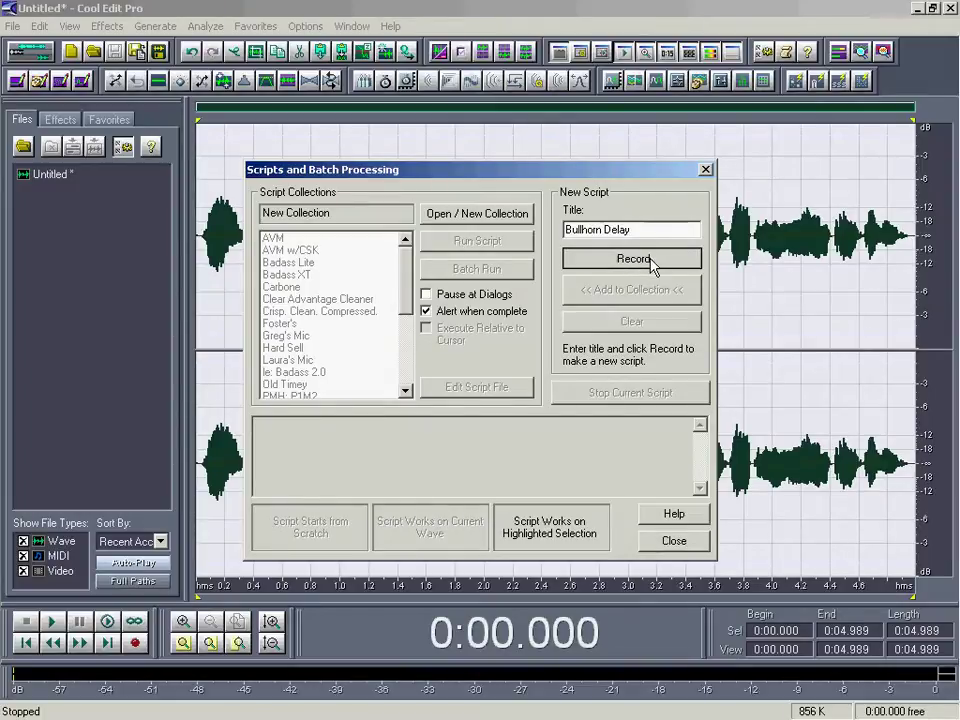
Preview an FFT filter on the recording and apply it.
click(107, 26)
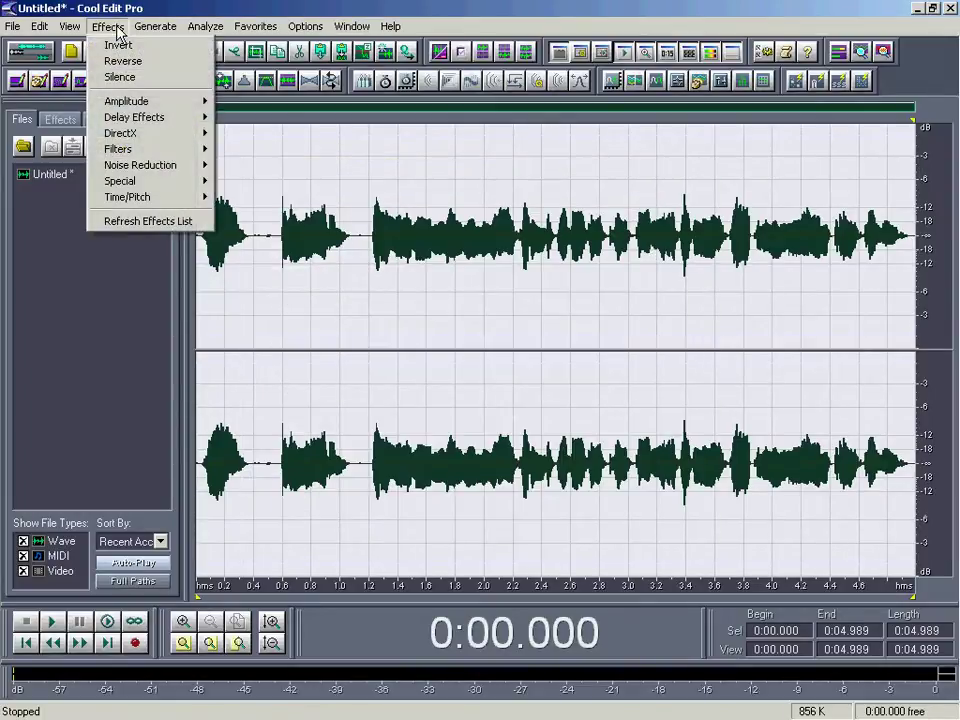
mouse_move(155, 149)
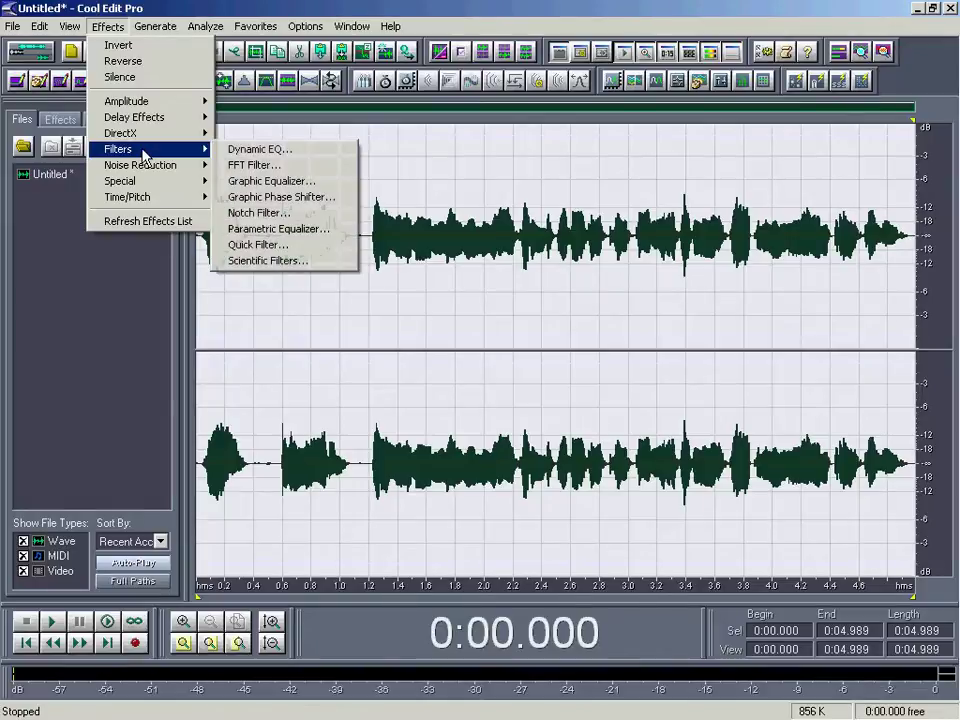
click(280, 166)
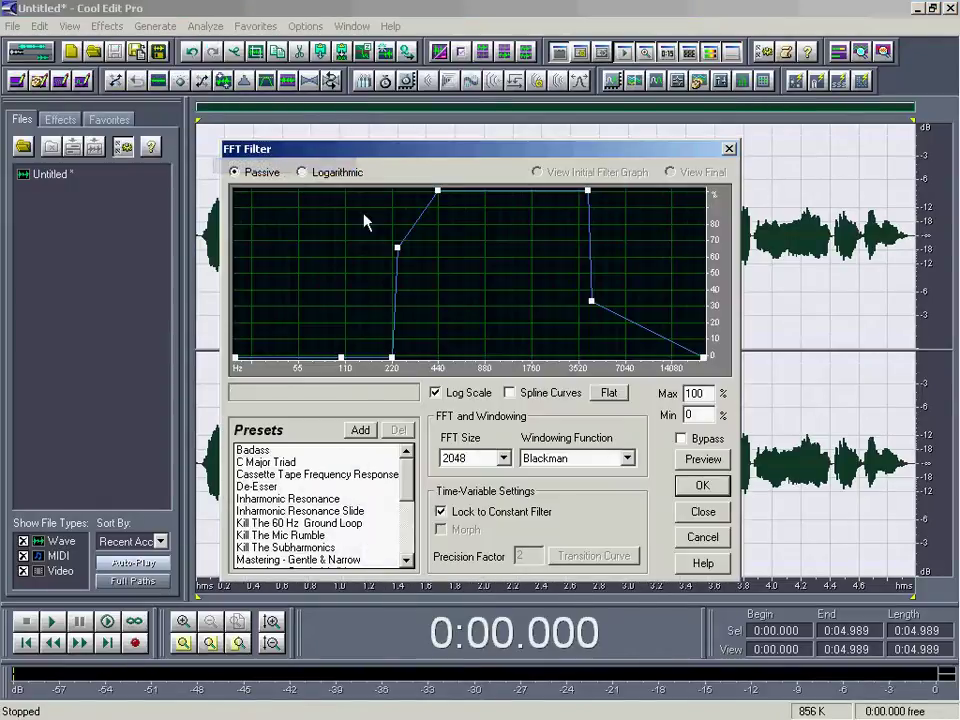
click(700, 461)
click(700, 460)
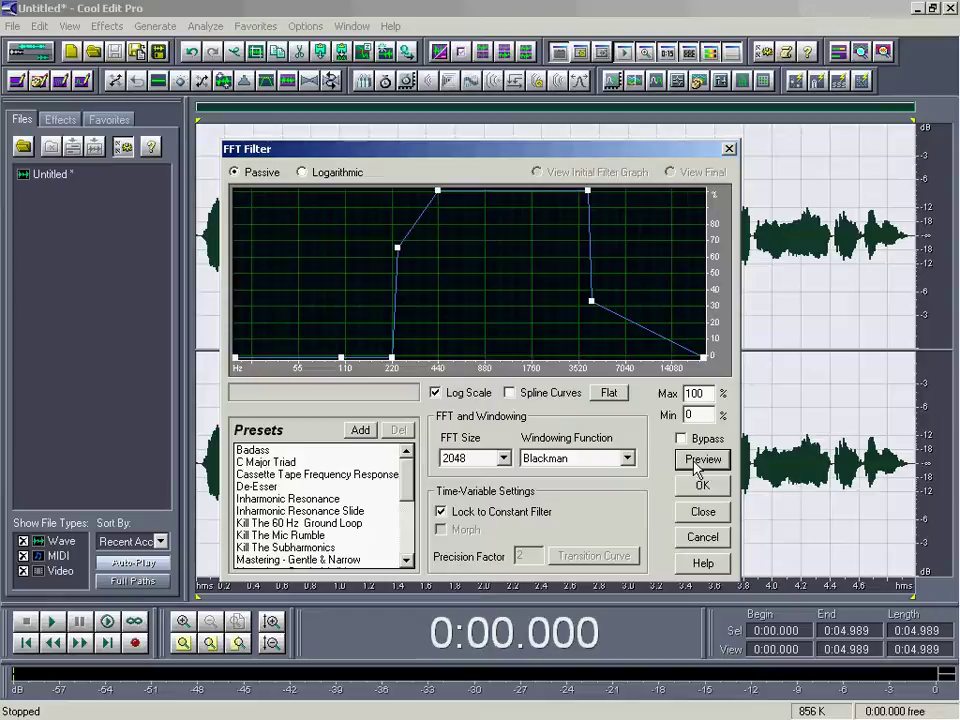
click(702, 485)
Apply the 70s FuzzGuitar distortion and play back the result.
click(108, 27)
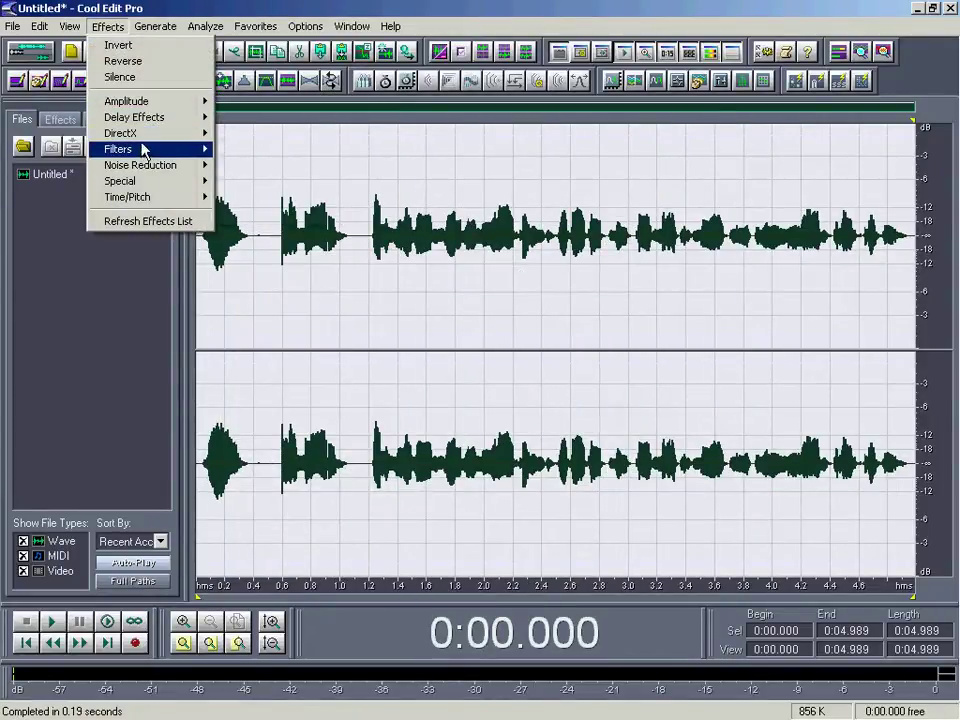
mouse_move(146, 184)
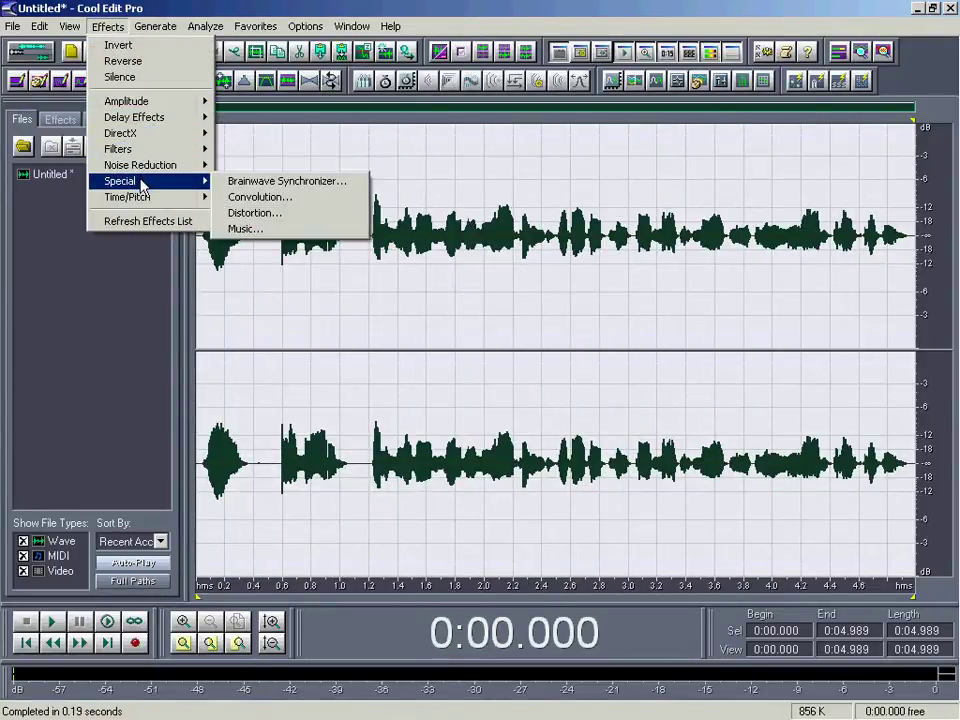
click(296, 216)
click(702, 452)
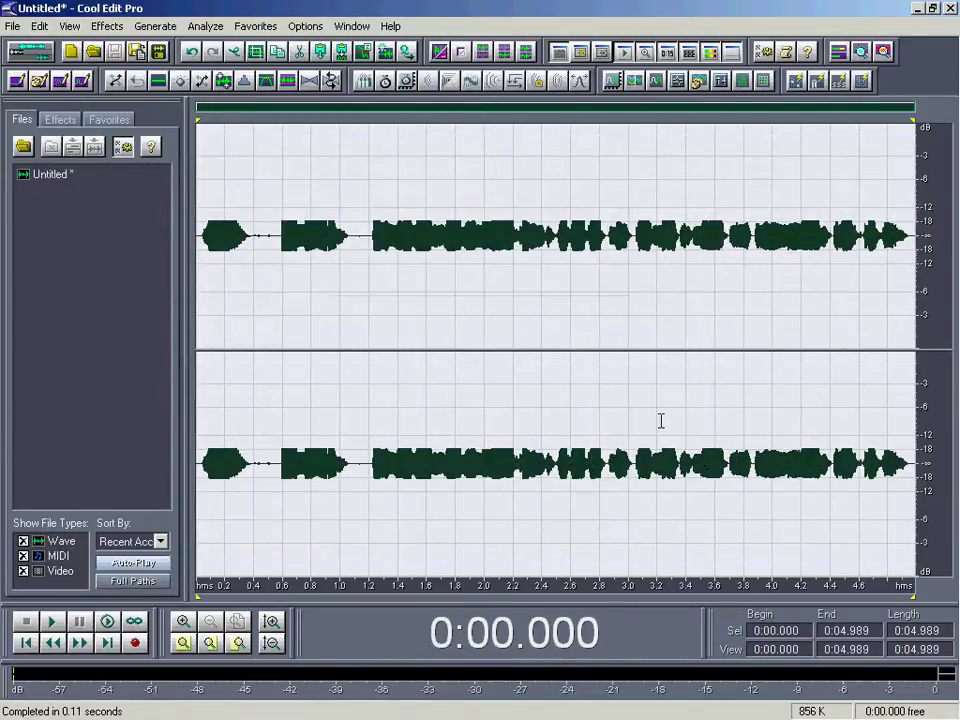
key(space)
key(space)
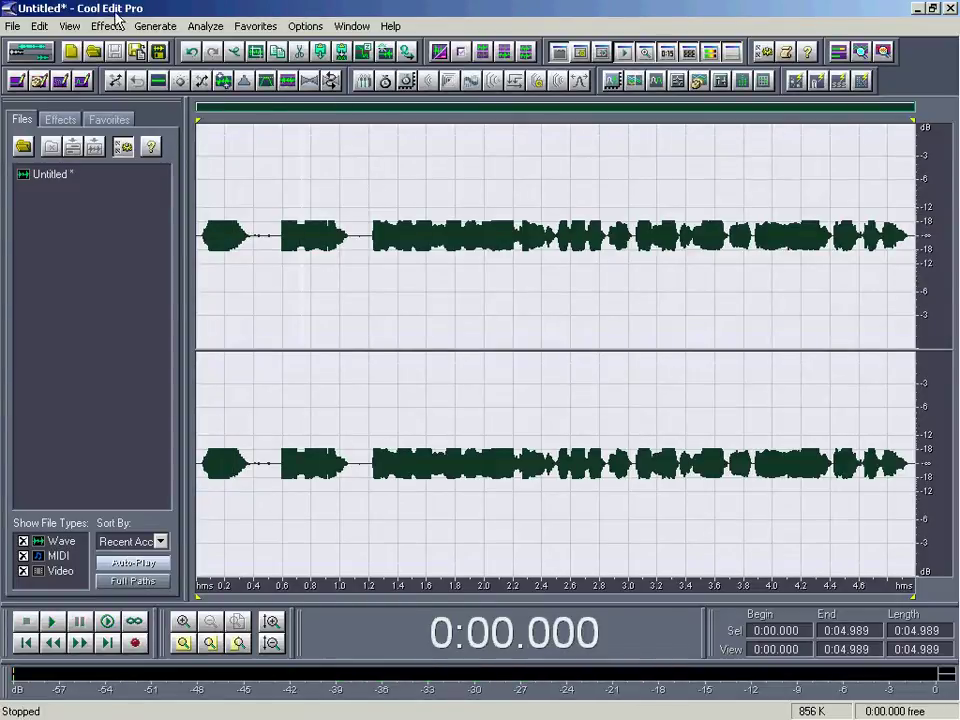
Apply hard limiting with a 5 dB input boost, then jump to the recording's end.
click(108, 26)
mouse_move(140, 101)
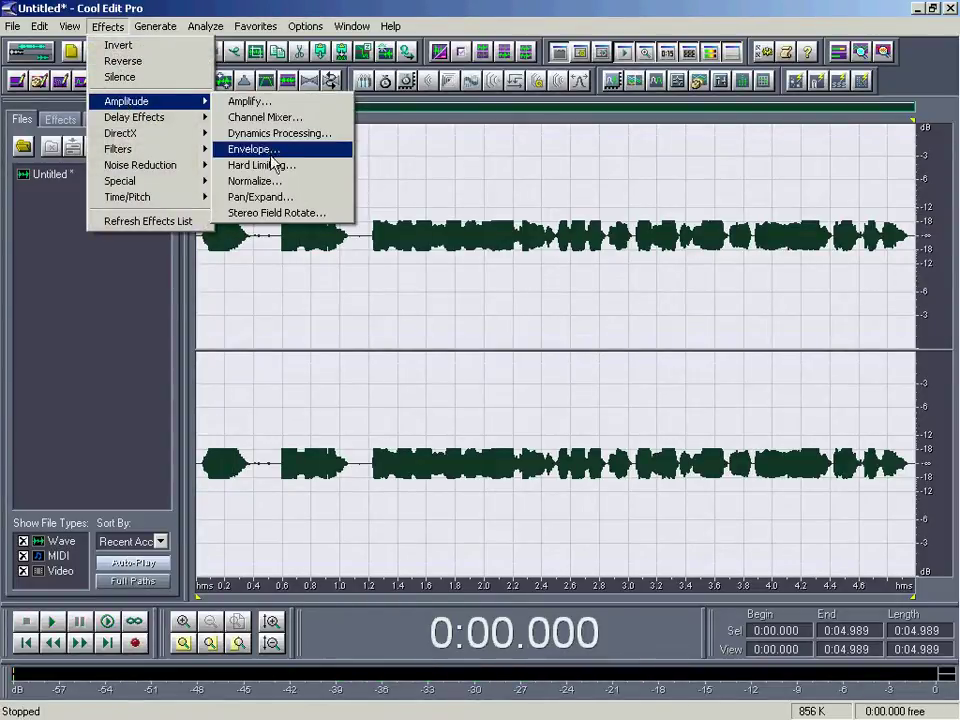
click(262, 165)
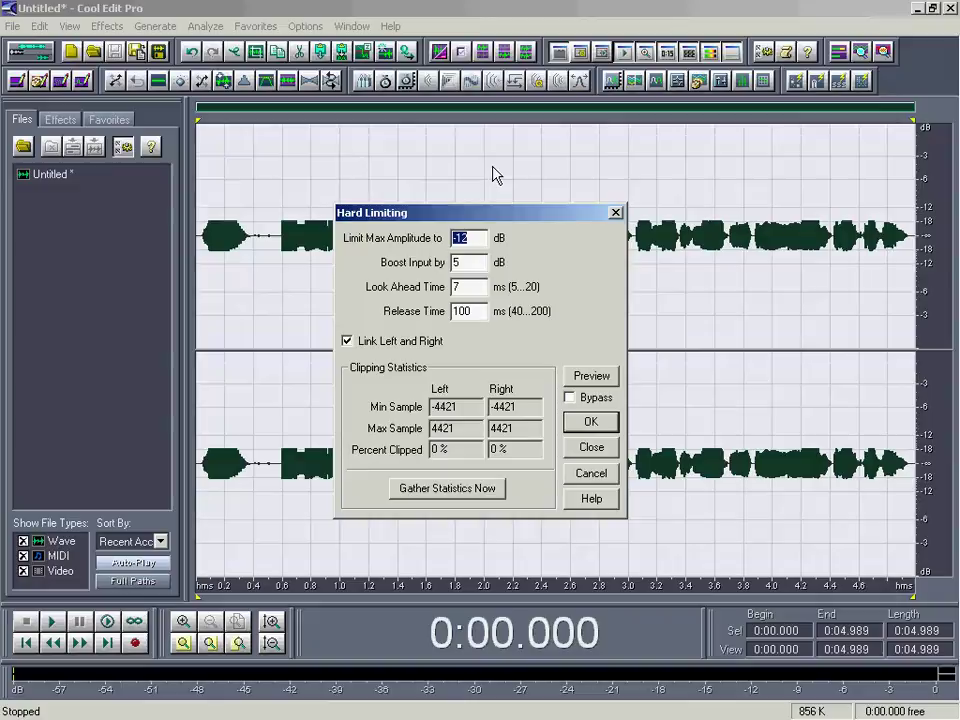
key(Return)
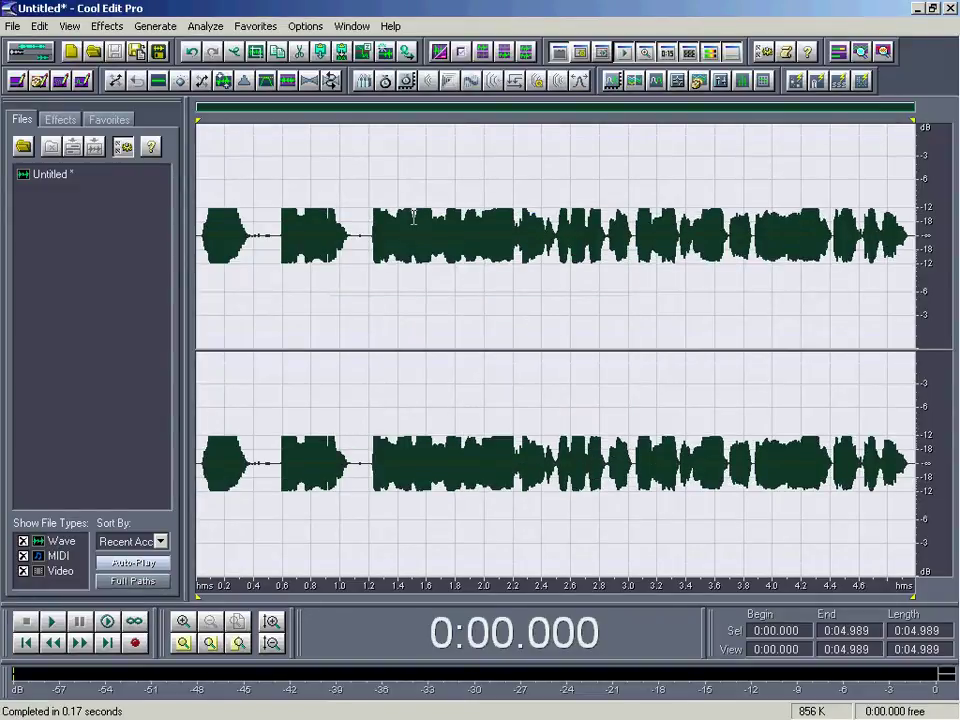
key(End)
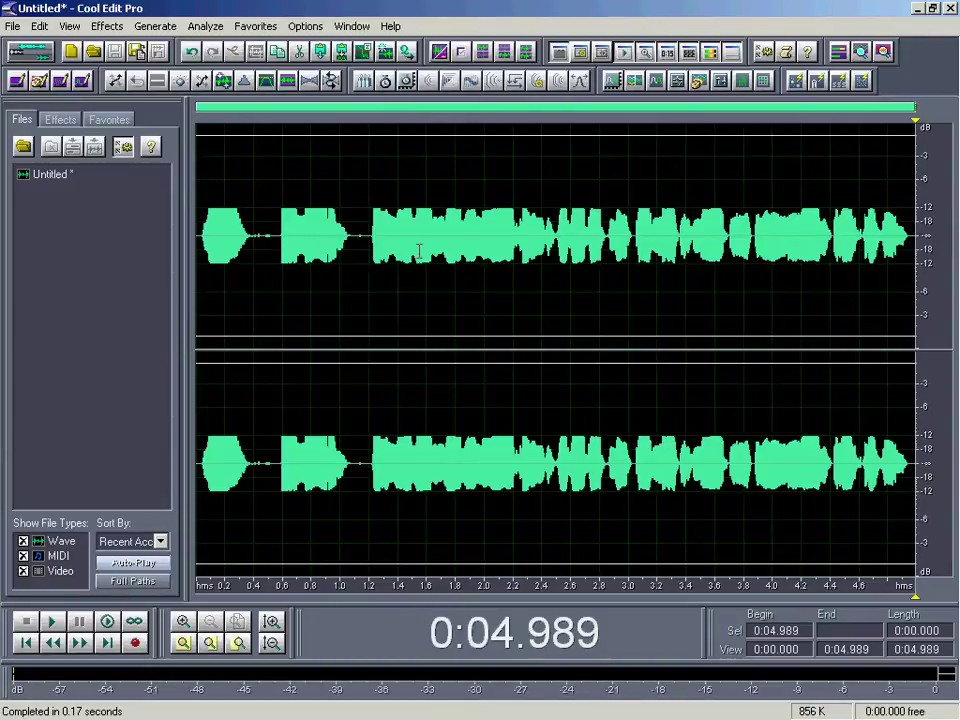
Append 1 second of silence to the end of the recording.
click(155, 26)
click(168, 43)
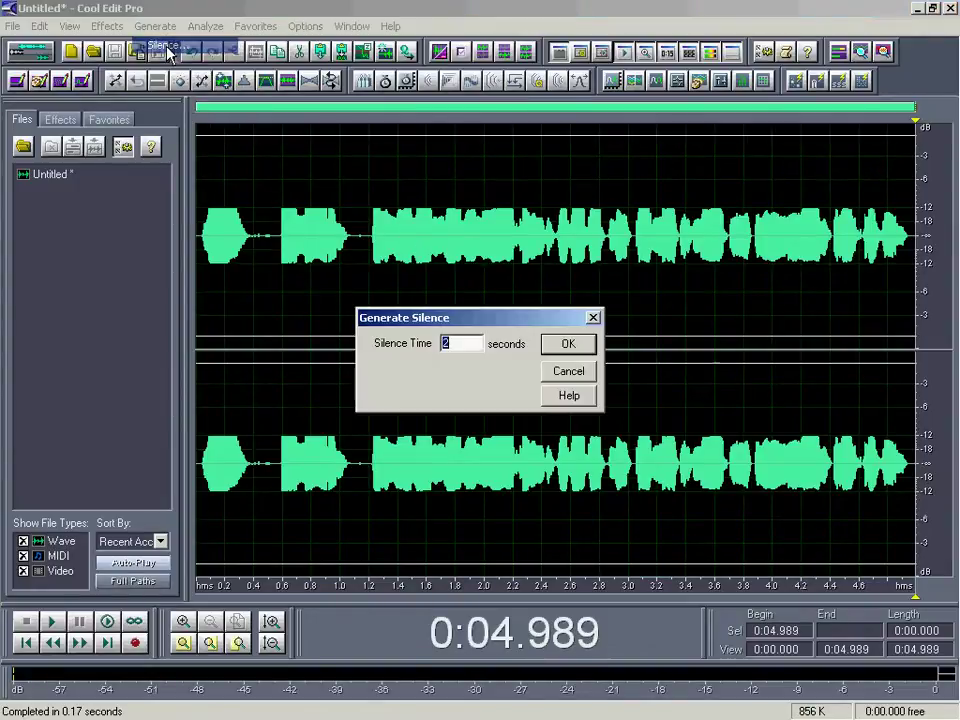
key(Return)
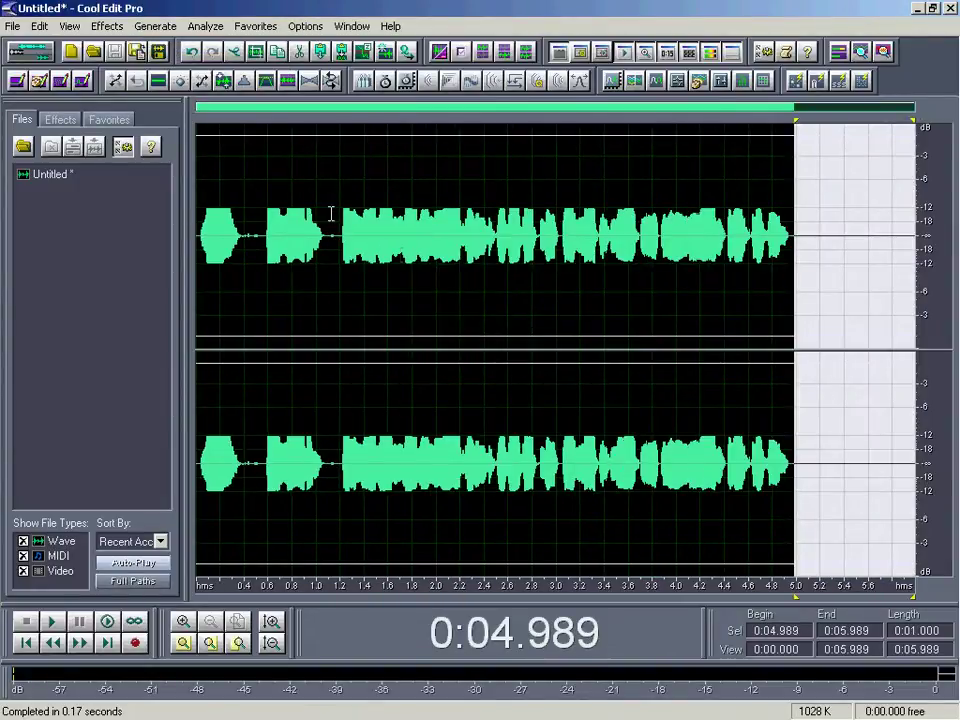
Apply an echo with 120/150 ms delays and 12/10% decay to the whole file, then play it.
double_click(340, 205)
click(118, 28)
mouse_move(190, 117)
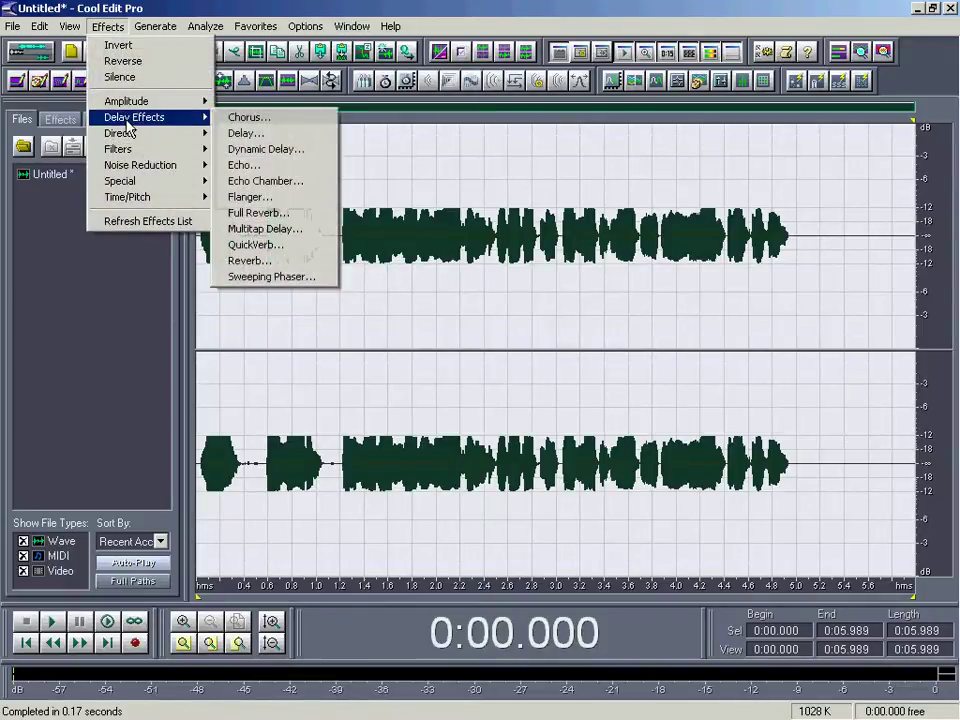
click(245, 166)
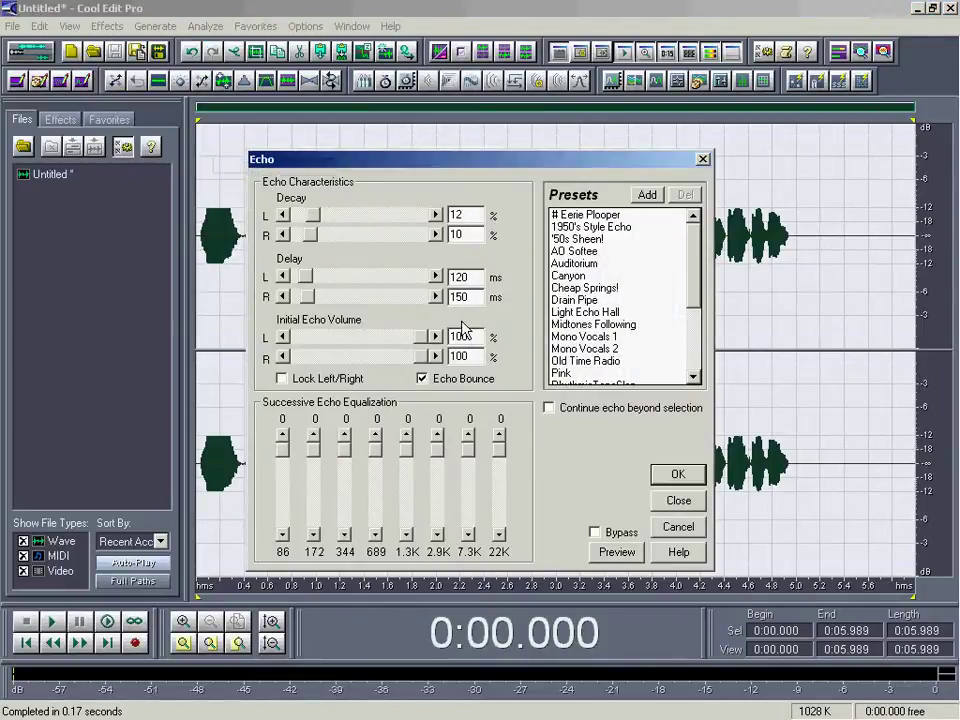
click(684, 477)
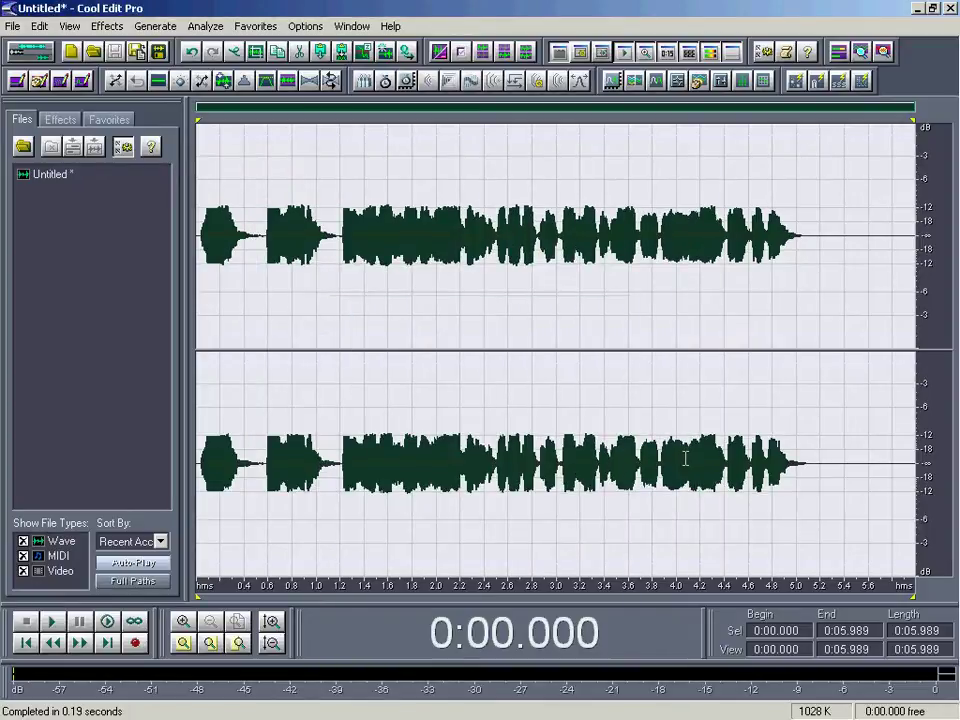
key(space)
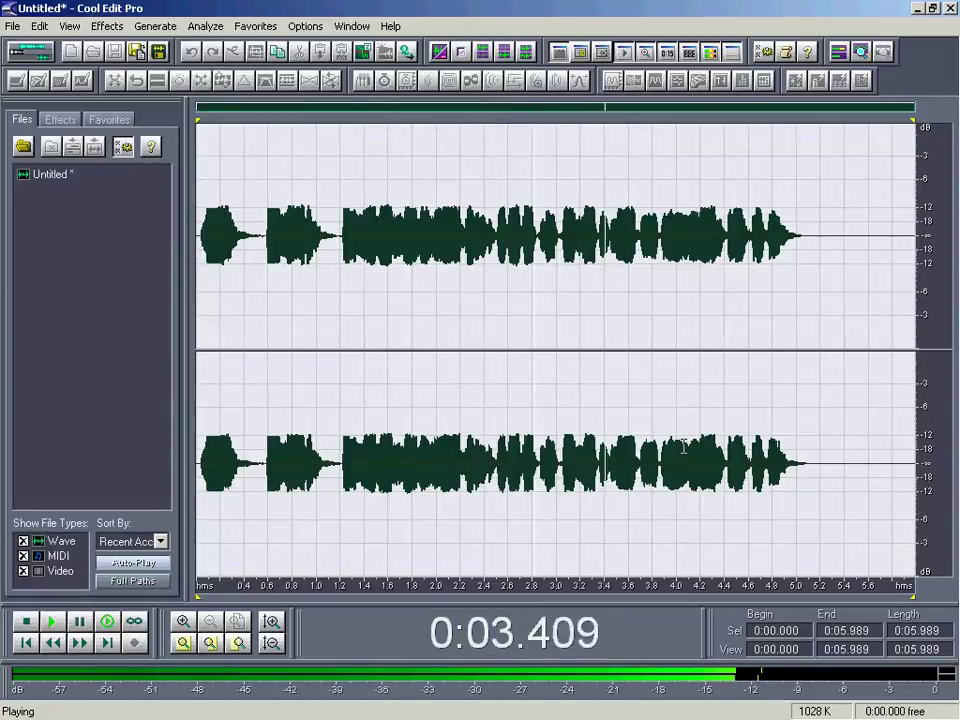
Stop recording the script, add Bullhorn Delay to the collection, and reopen Scripts & Batch Processing.
click(300, 28)
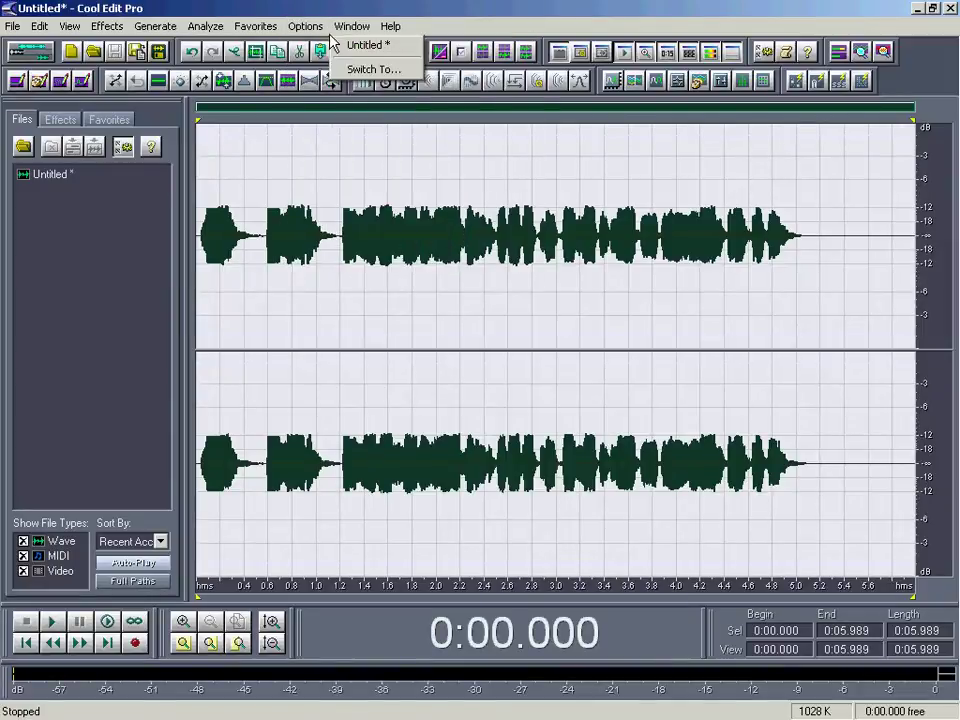
click(332, 189)
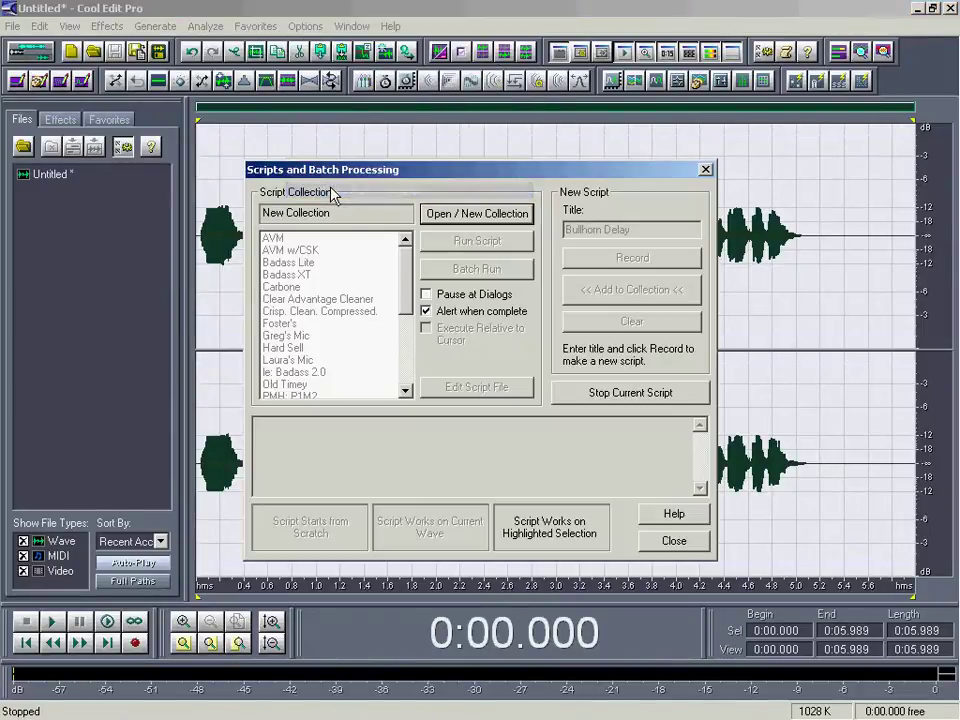
click(628, 395)
click(612, 292)
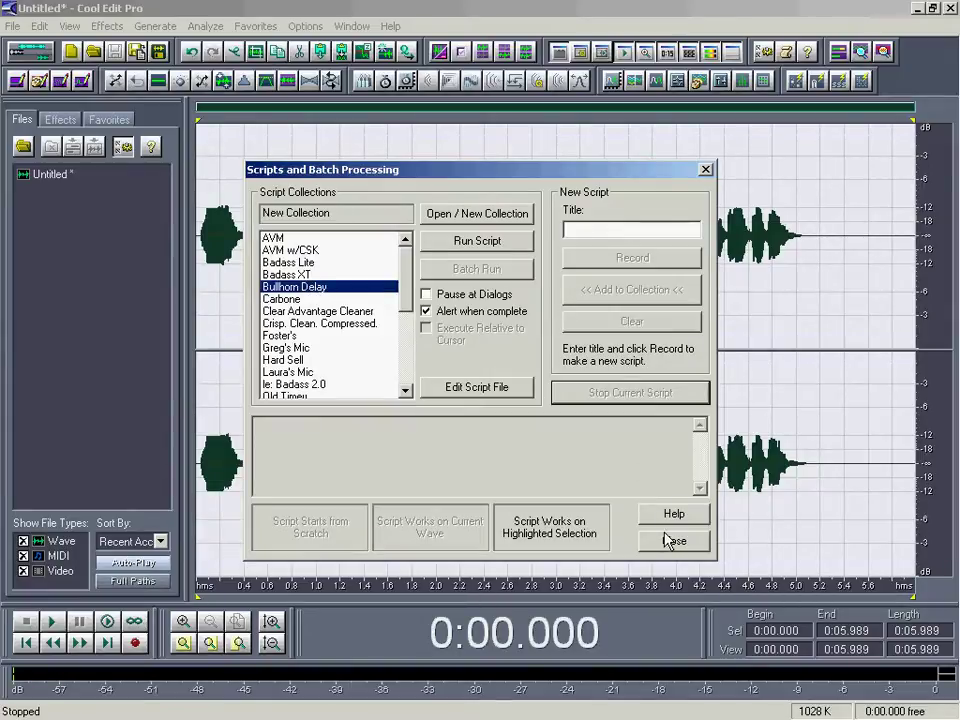
click(668, 541)
click(306, 26)
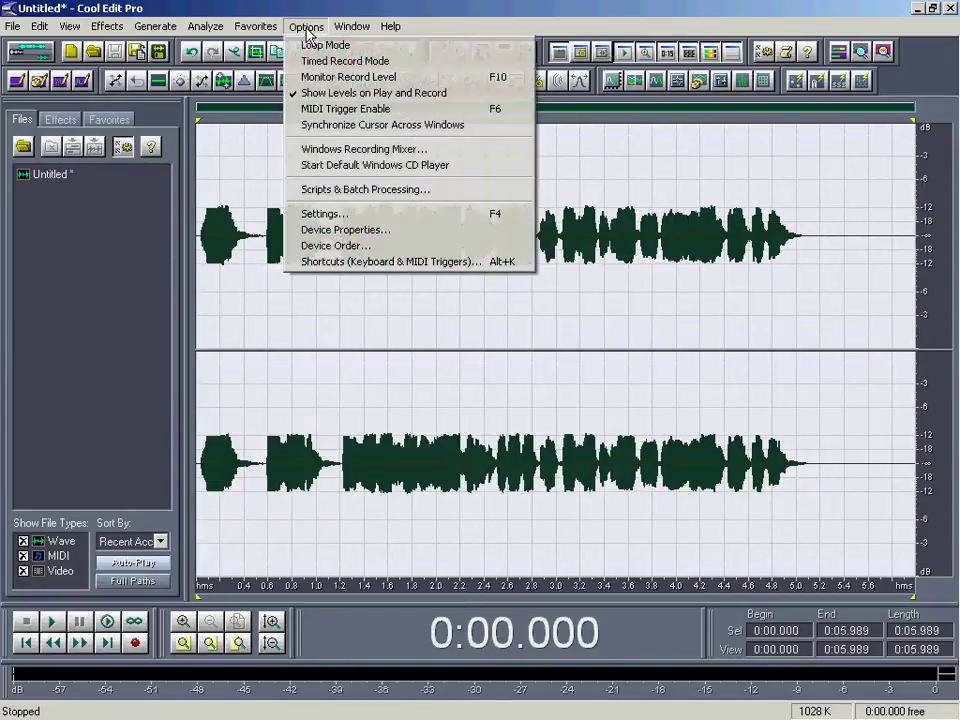
click(328, 190)
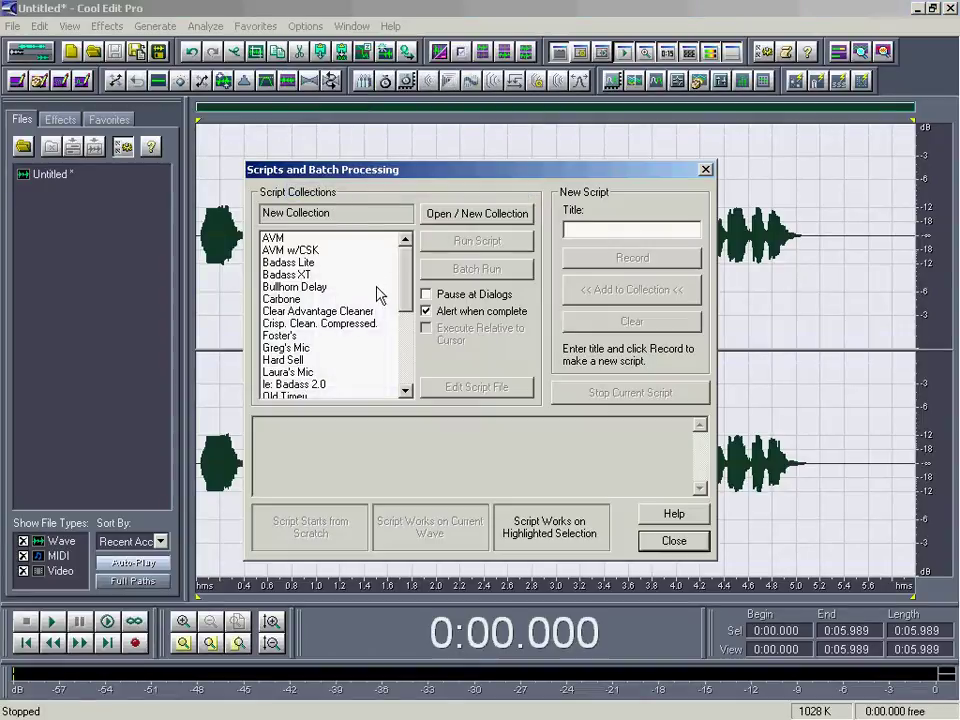
Run the Bullhorn Delay script from Script Collections, then play and stop the result.
click(315, 287)
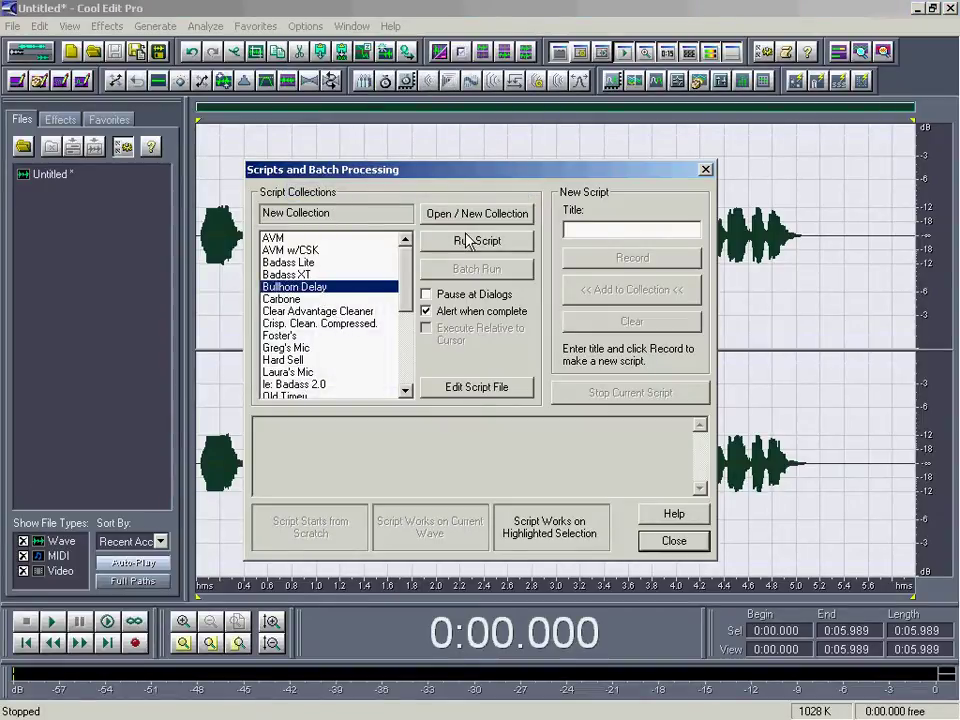
click(659, 548)
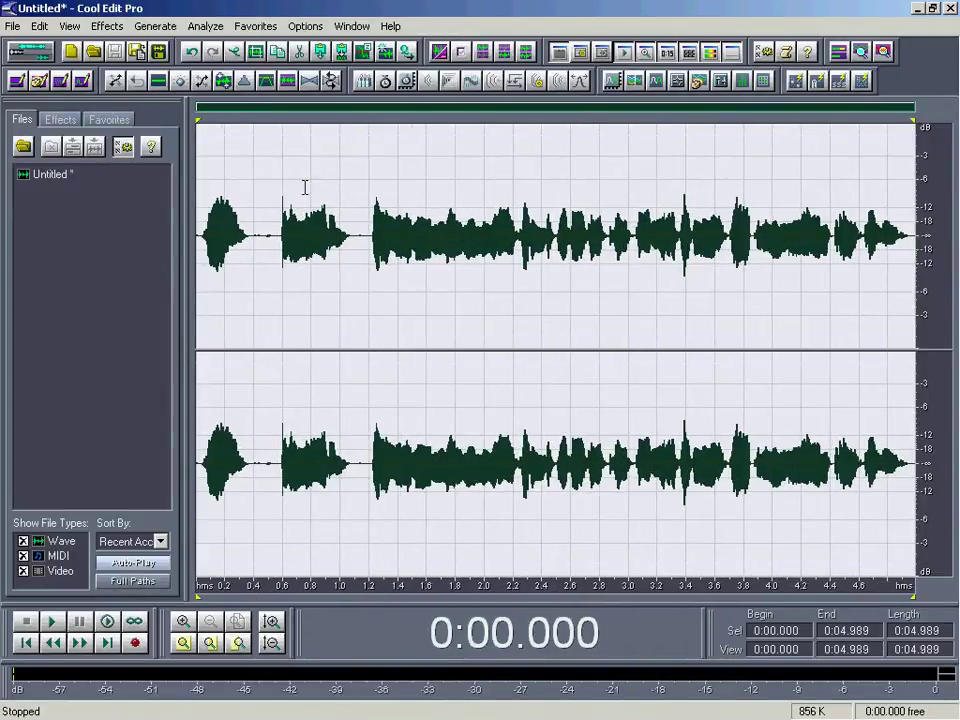
key(space)
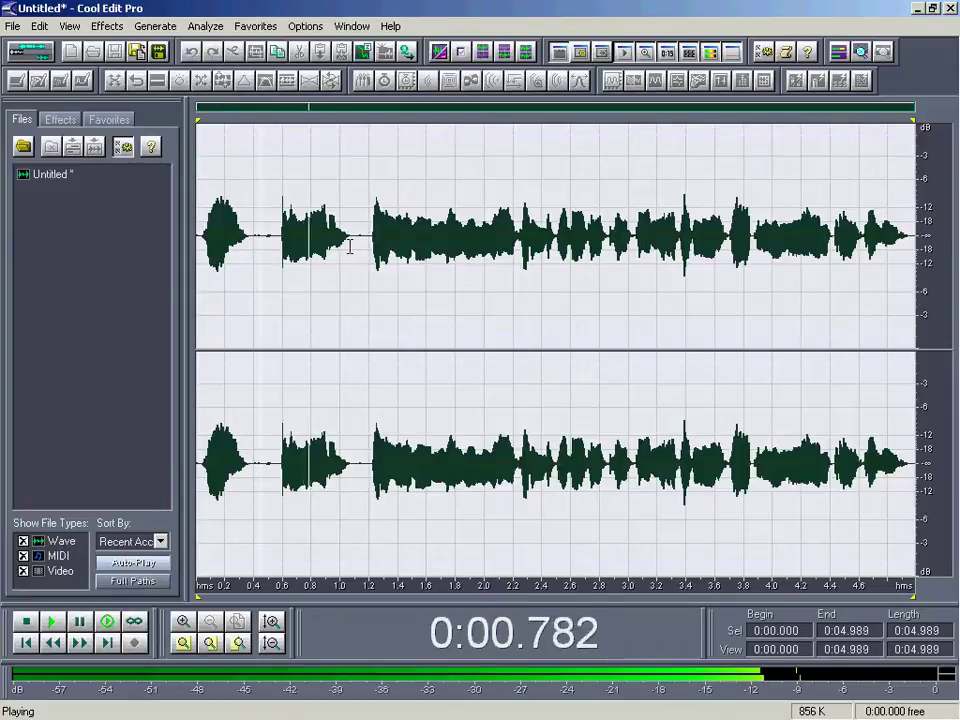
key(space)
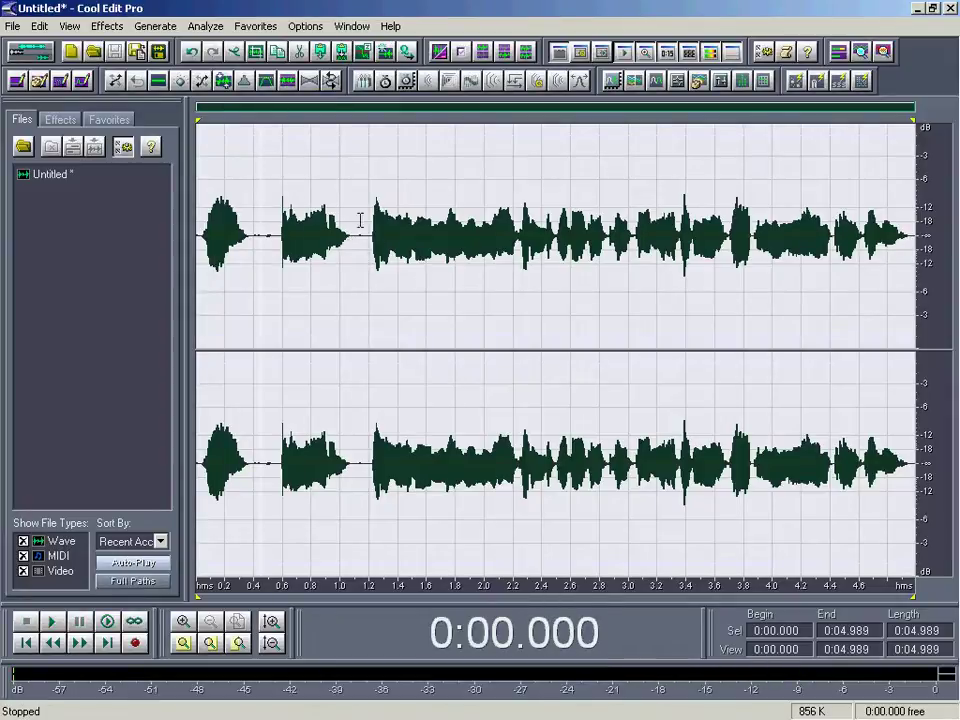
Create and save a 'Bullhorn Delay' favorite running the Bullhorn Delay script from ADAMS.scp.
click(256, 26)
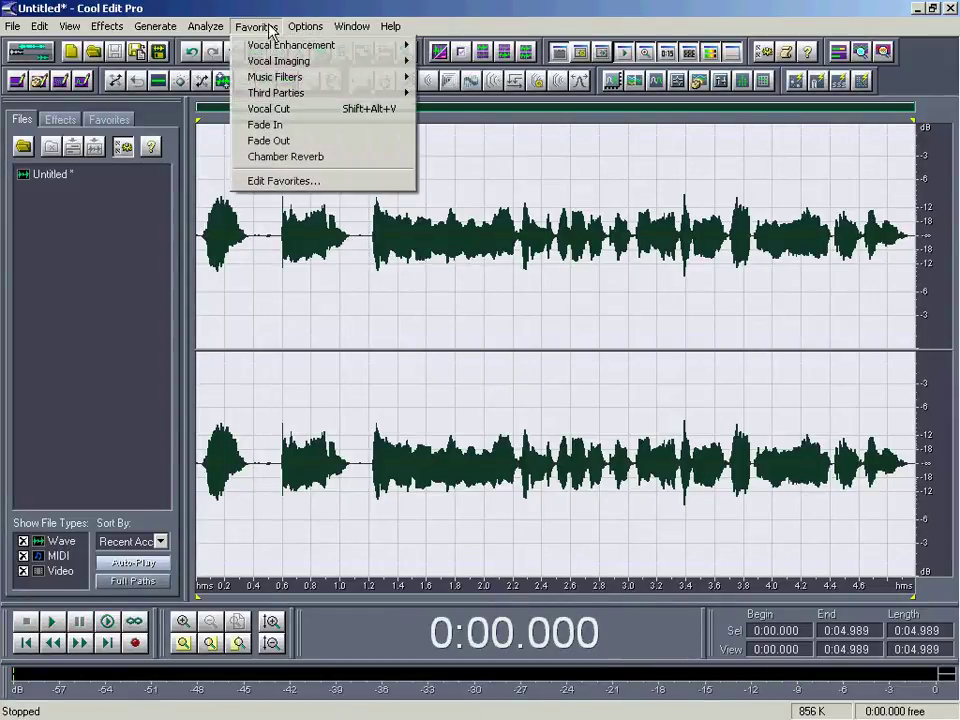
click(280, 182)
click(372, 254)
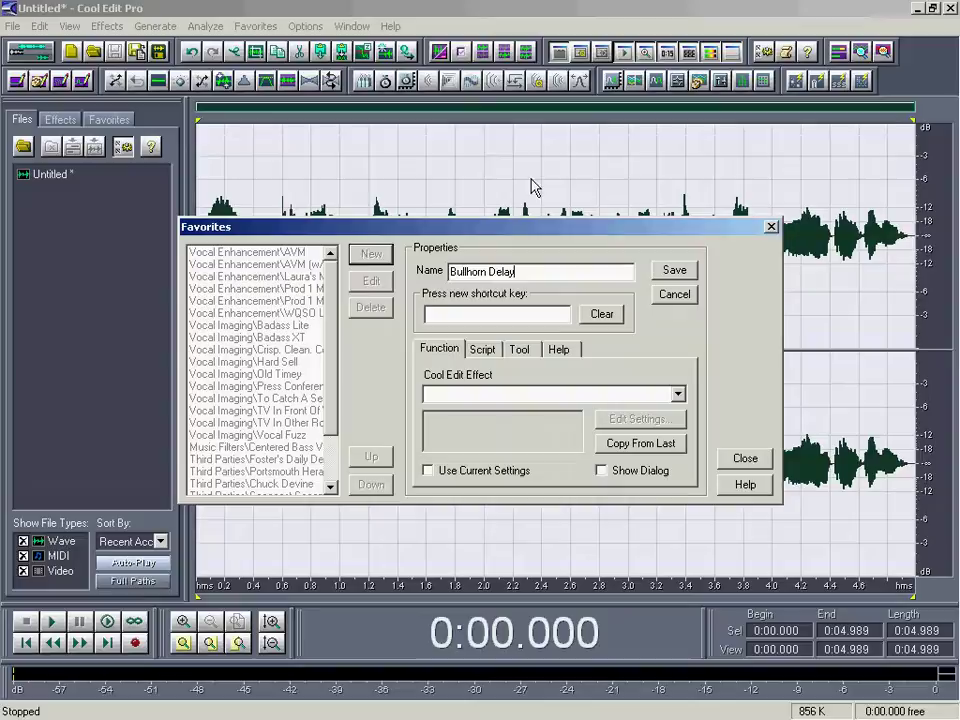
click(482, 349)
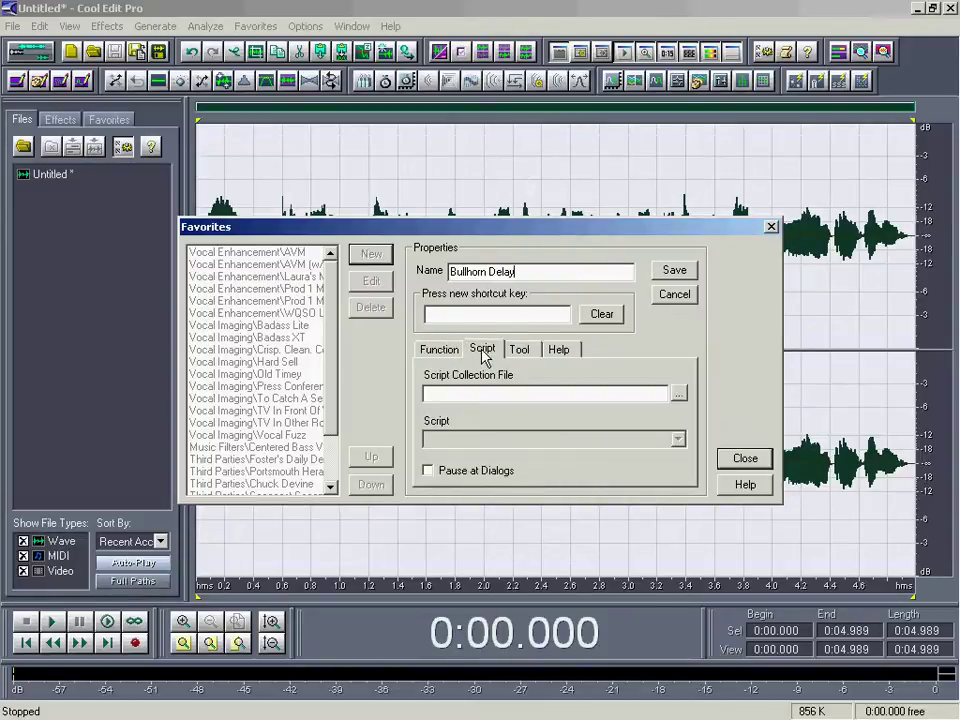
click(678, 393)
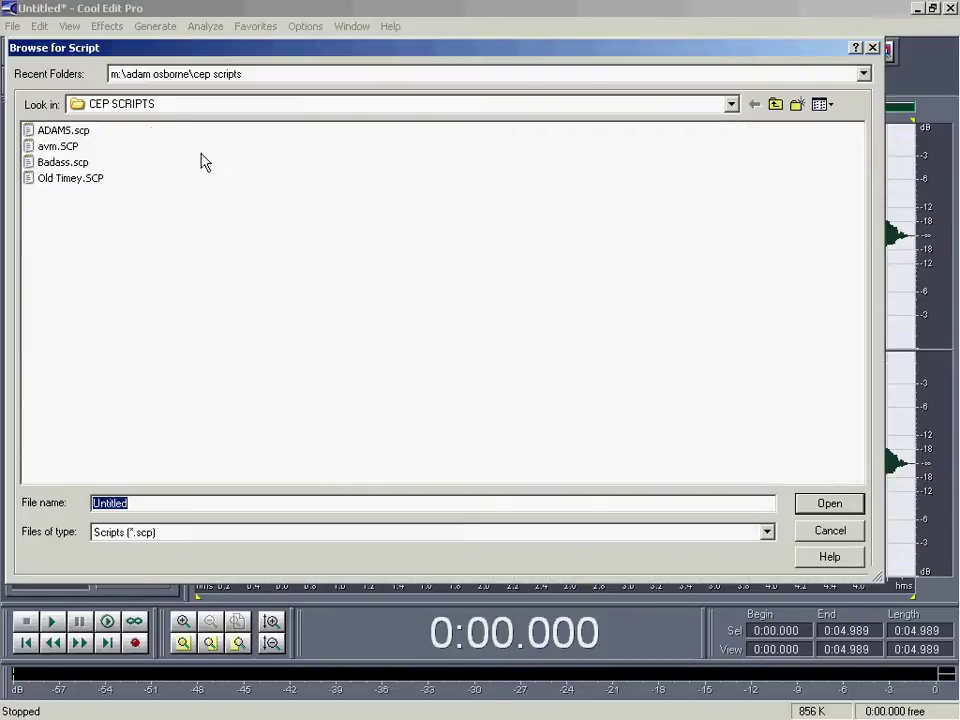
double_click(83, 135)
click(570, 440)
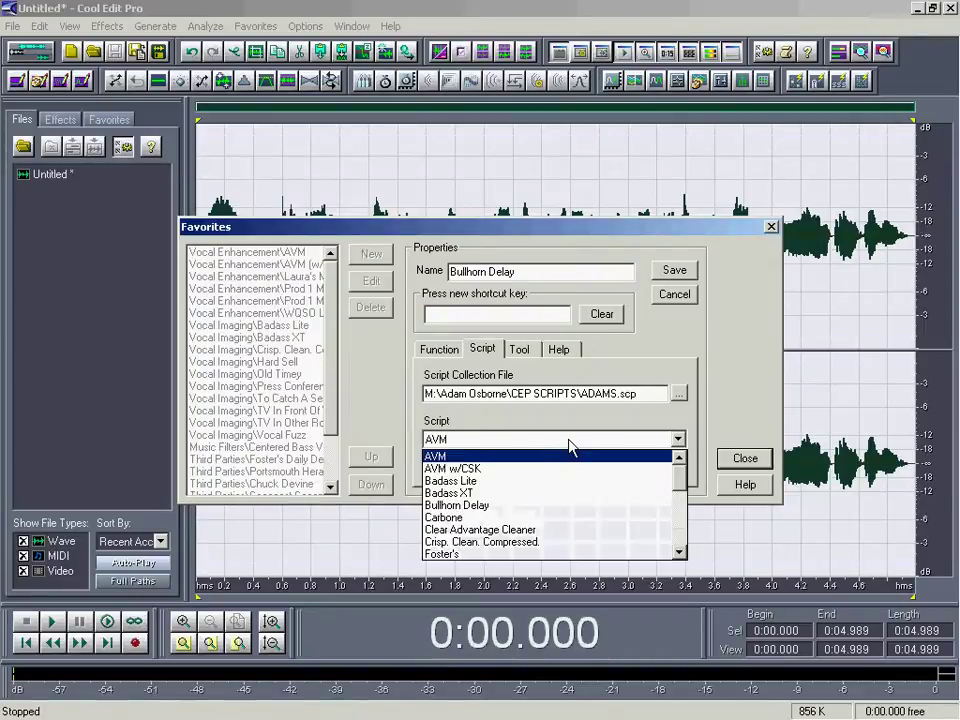
click(465, 506)
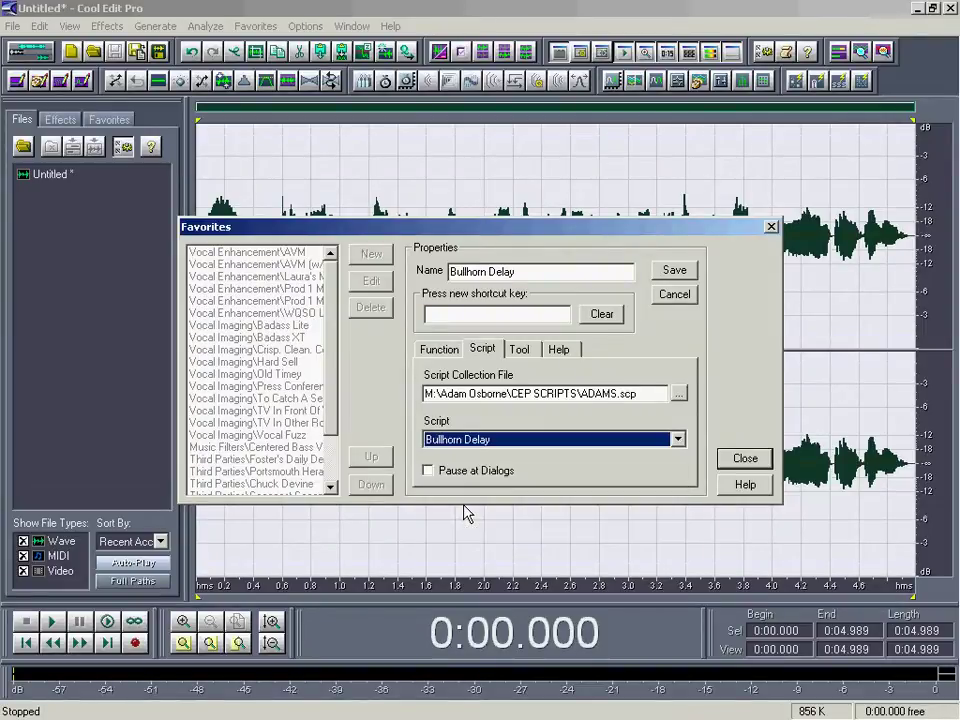
click(684, 272)
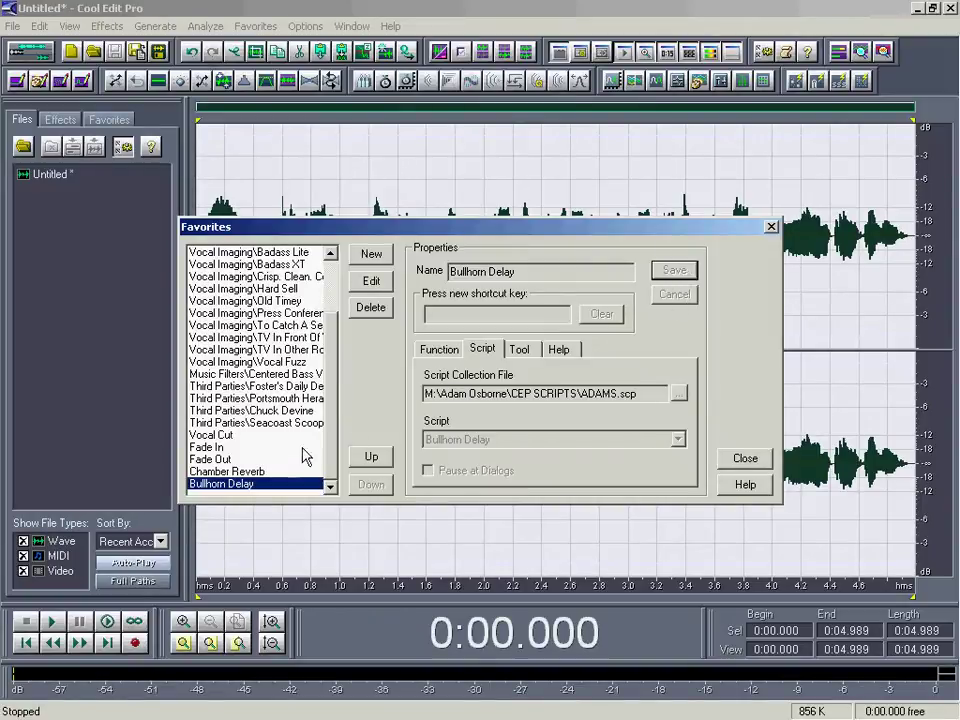
click(377, 289)
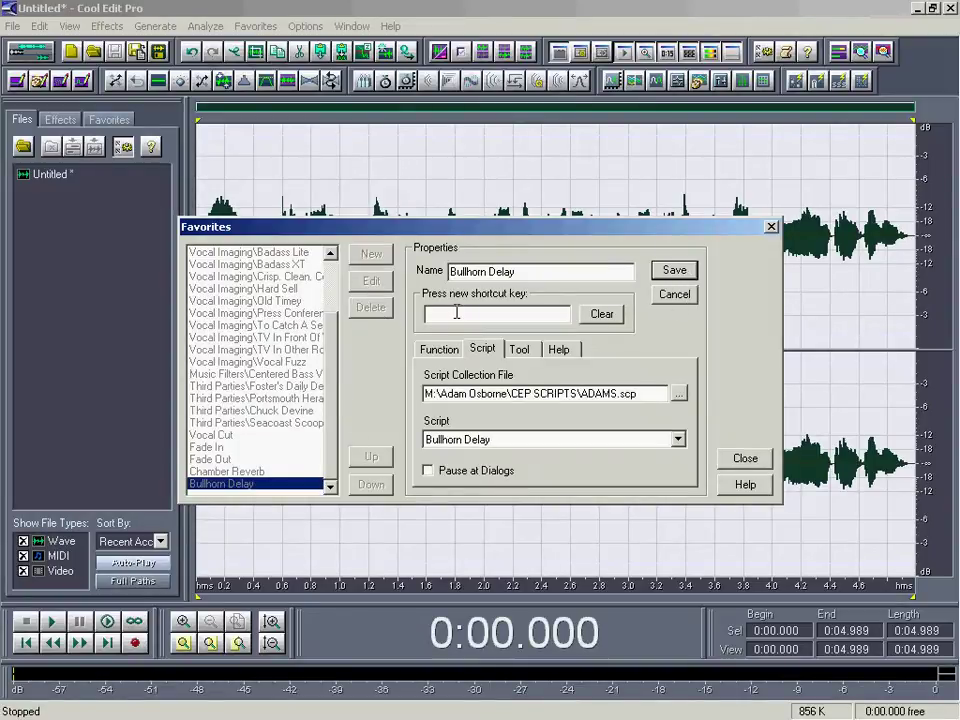
click(675, 296)
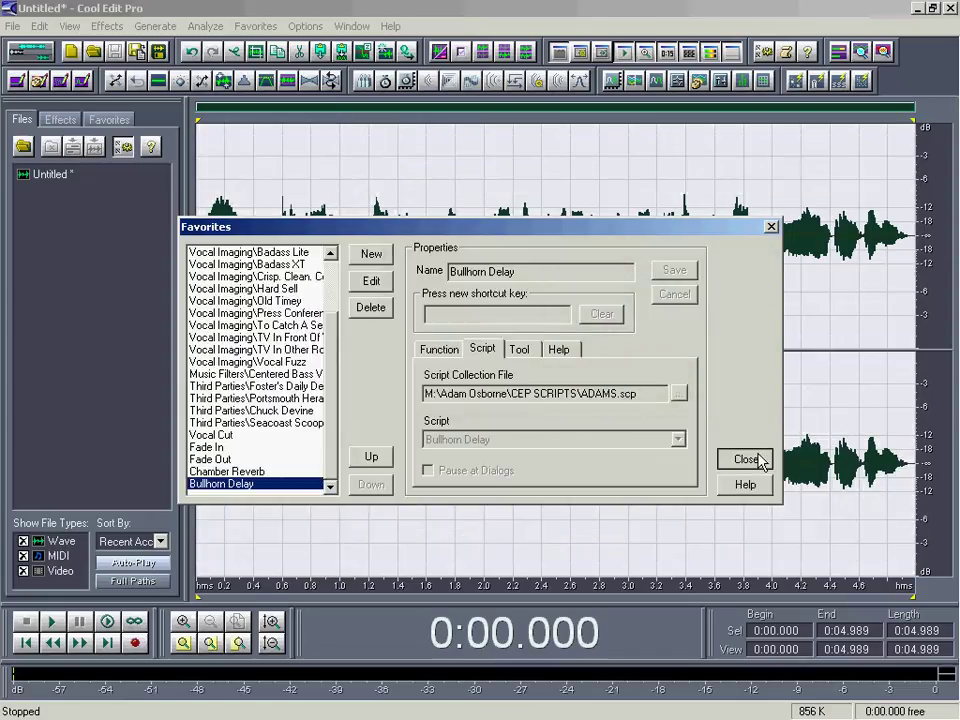
Close the Favorites editor, run the Bullhorn Delay favorite, and play the processed recording.
click(746, 459)
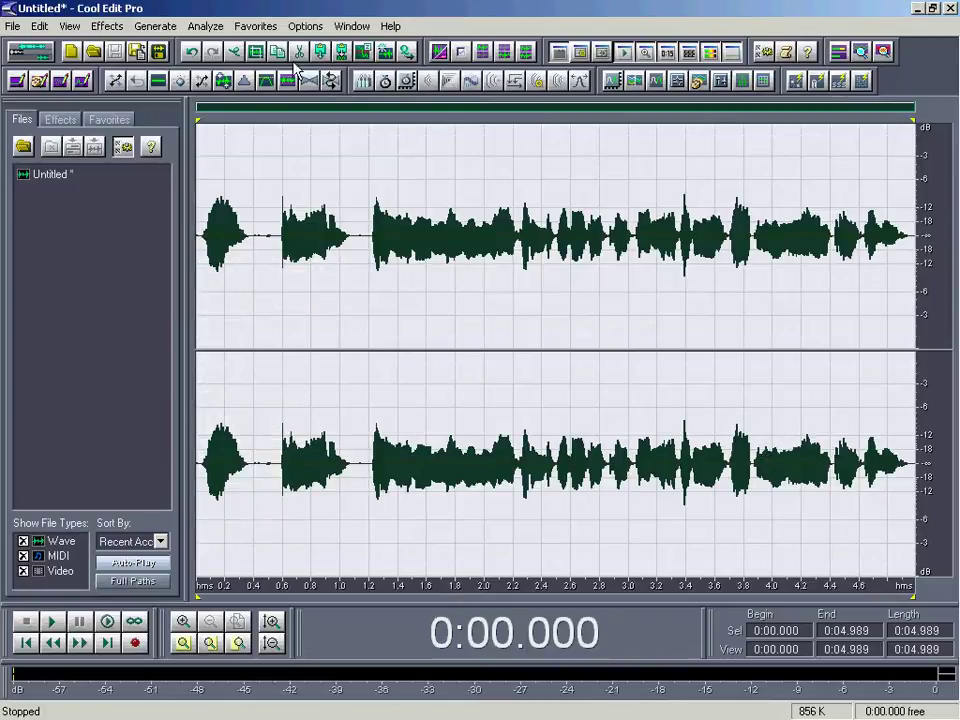
click(266, 28)
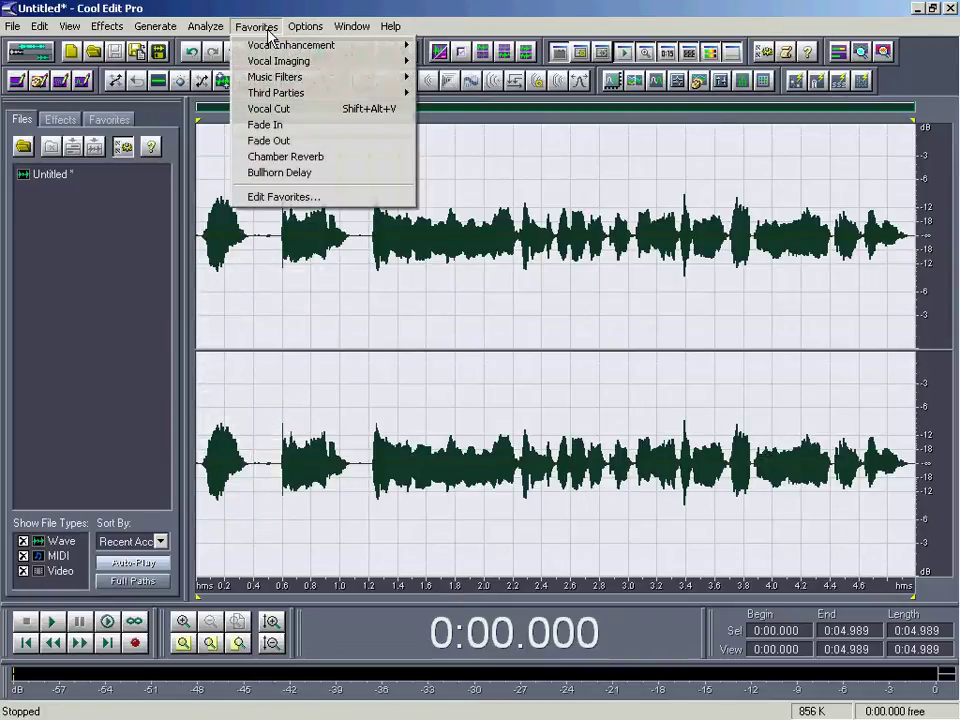
click(281, 175)
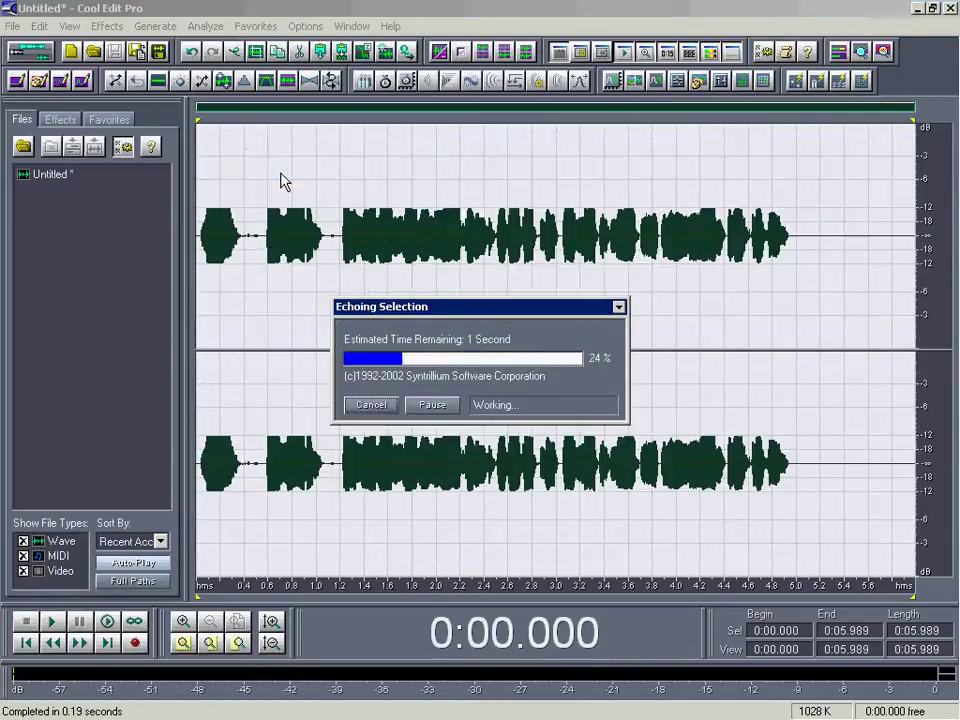
key(space)
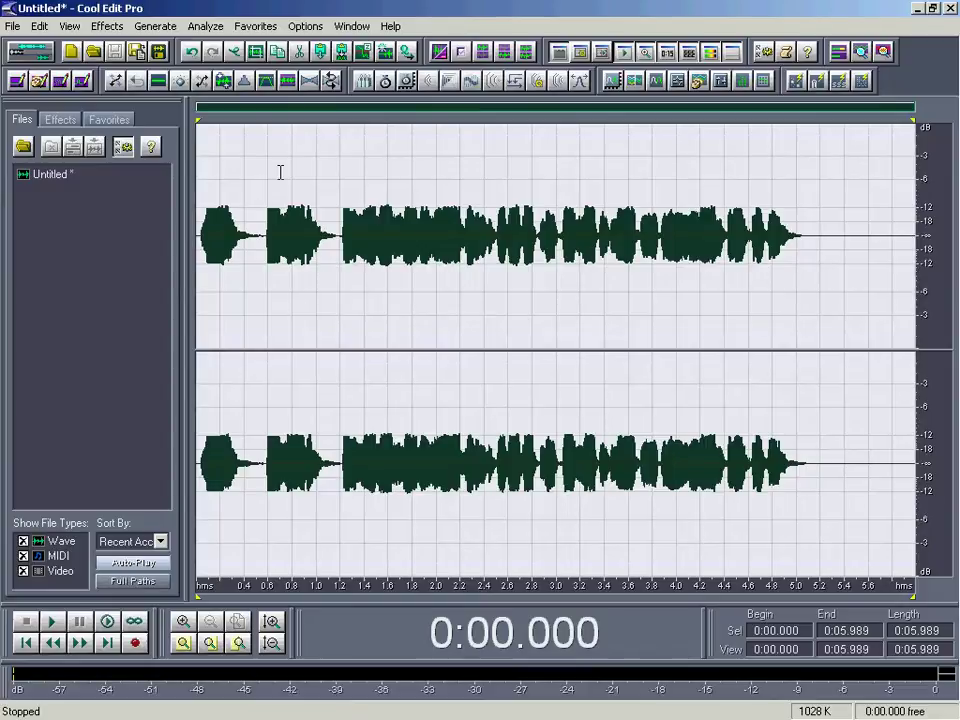
Assign Shift+Alt+B to the Bullhorn Delay favorite, save it, and close the Favorites editor.
click(255, 26)
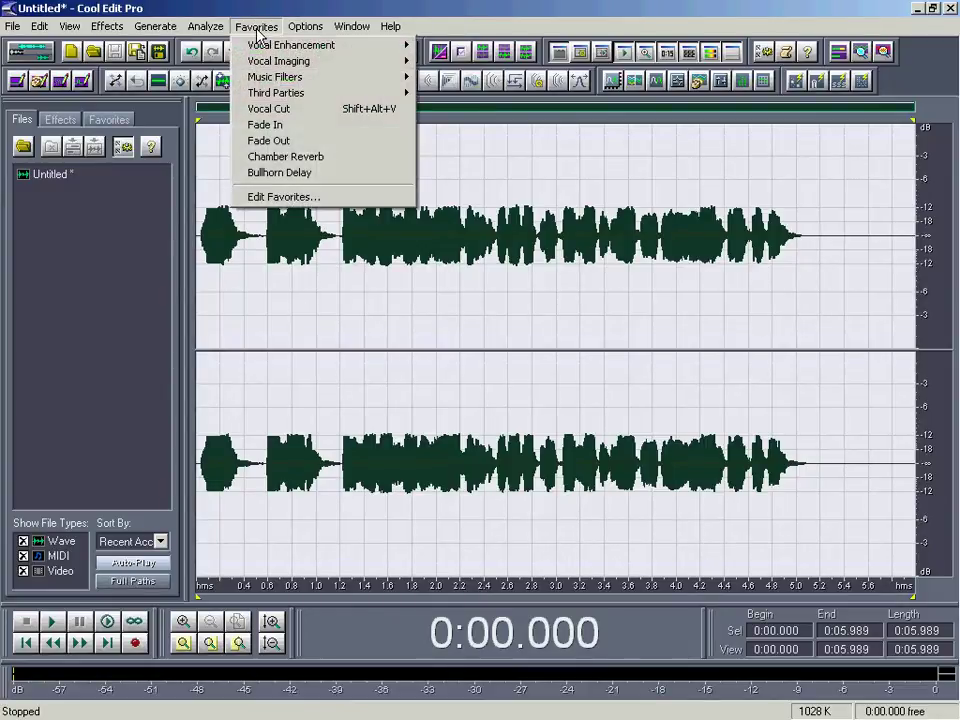
click(256, 28)
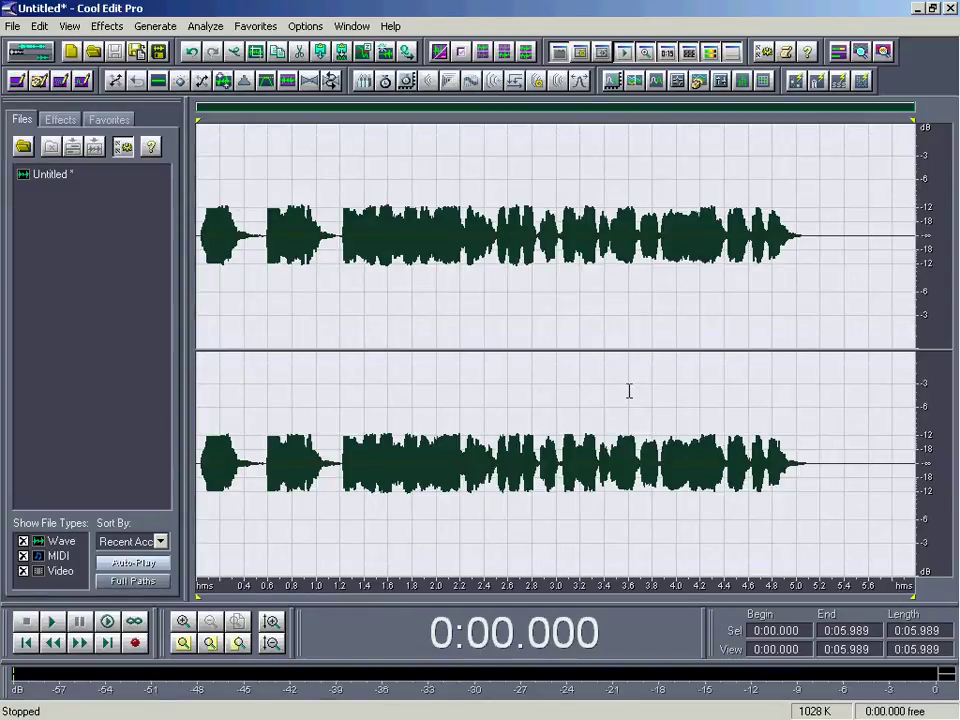
click(255, 26)
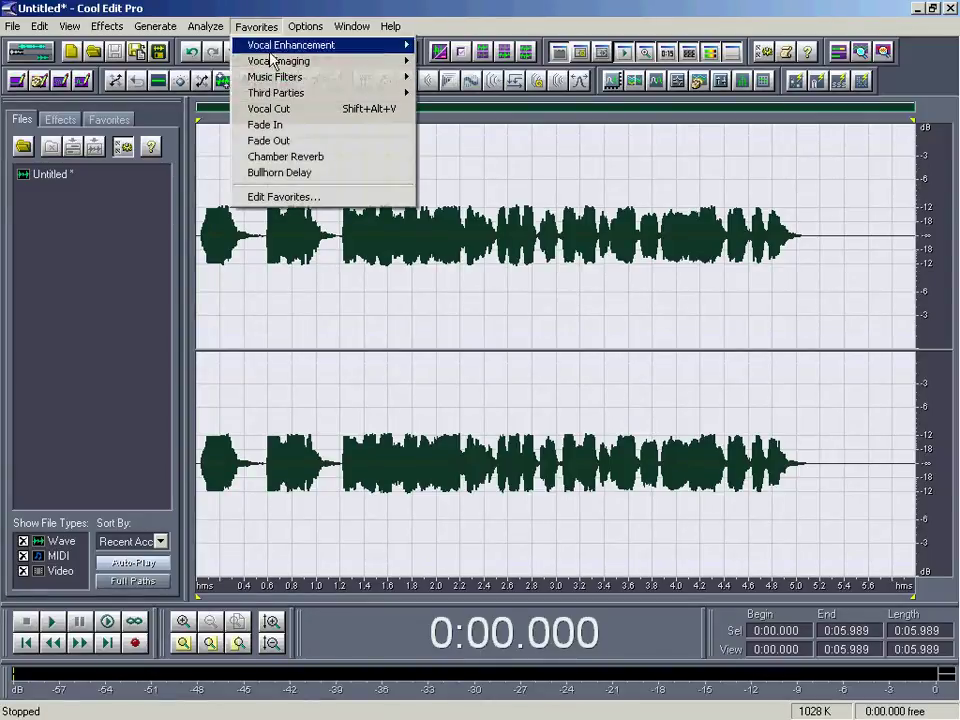
click(298, 195)
scroll(260, 440, down, 2)
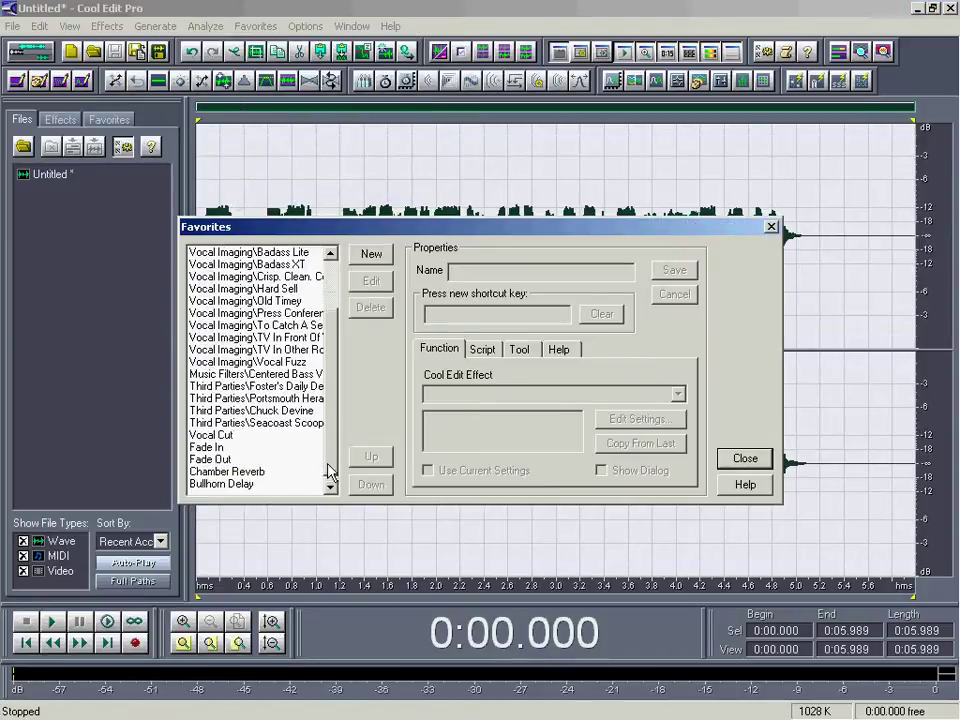
click(240, 484)
click(371, 281)
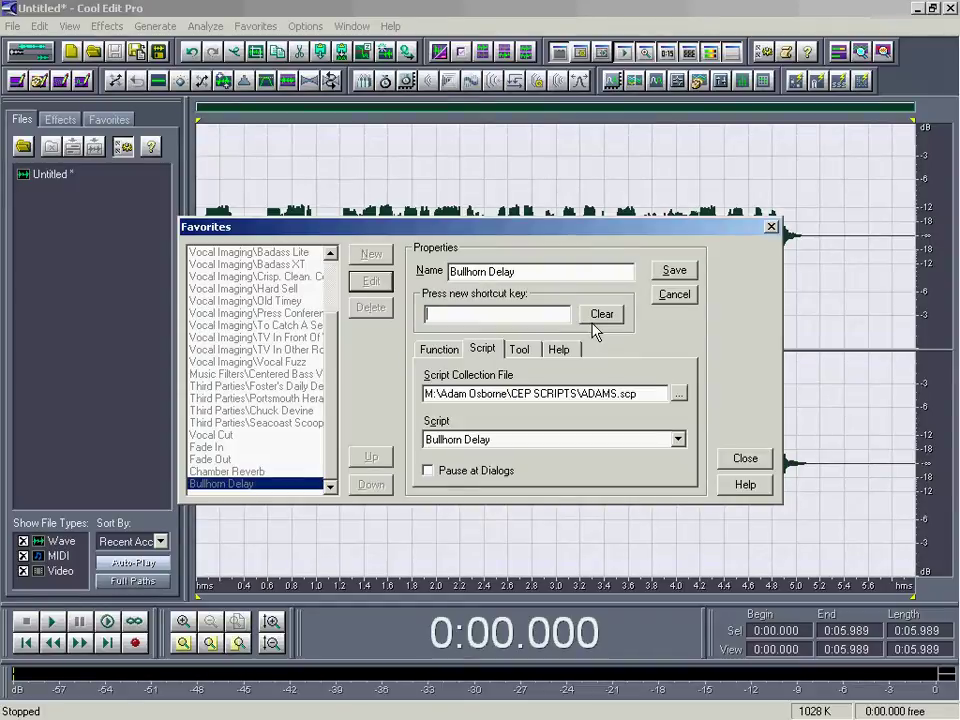
key(shift+alt+b)
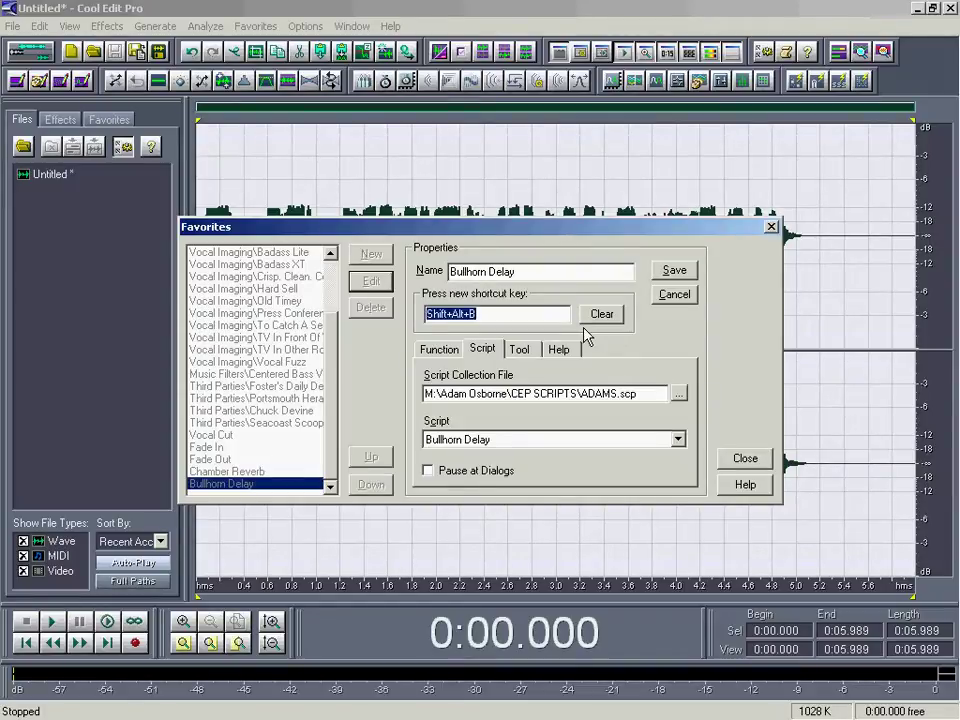
click(672, 270)
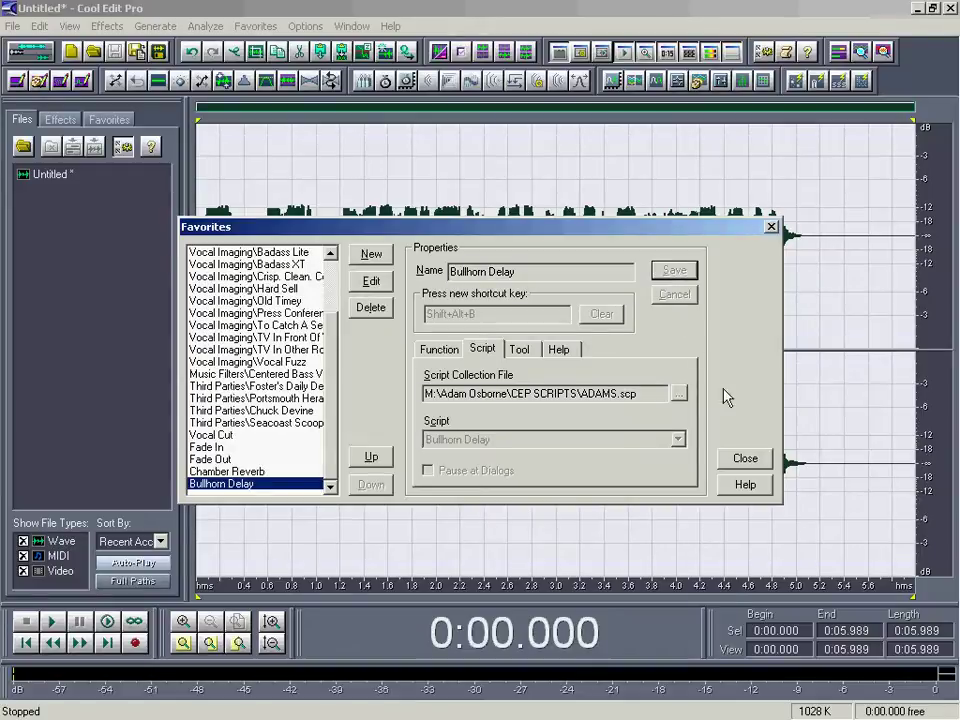
click(742, 457)
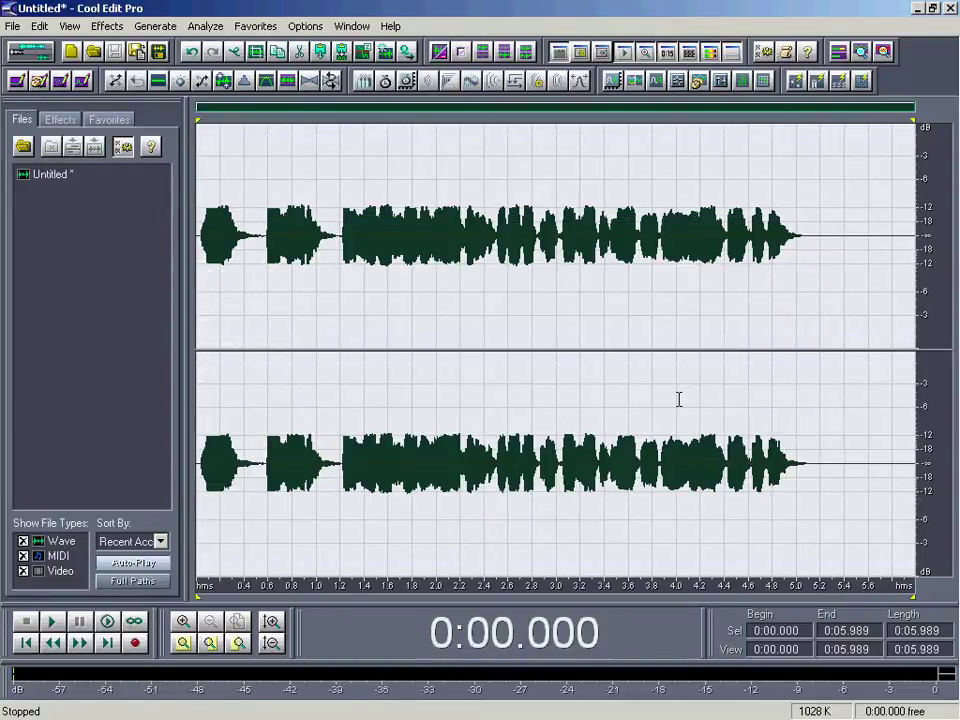
Look over the Scripts and Batch Processing window, then close it.
click(302, 27)
click(345, 189)
drag(405, 262, 408, 333)
scroll(408, 324, up, 5)
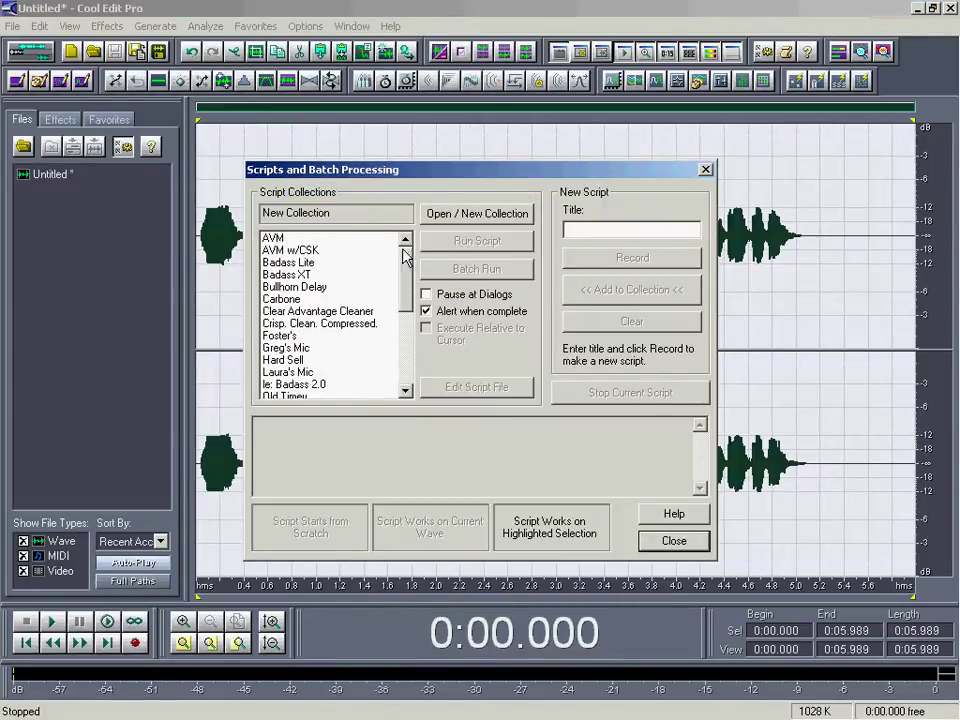
key(Escape)
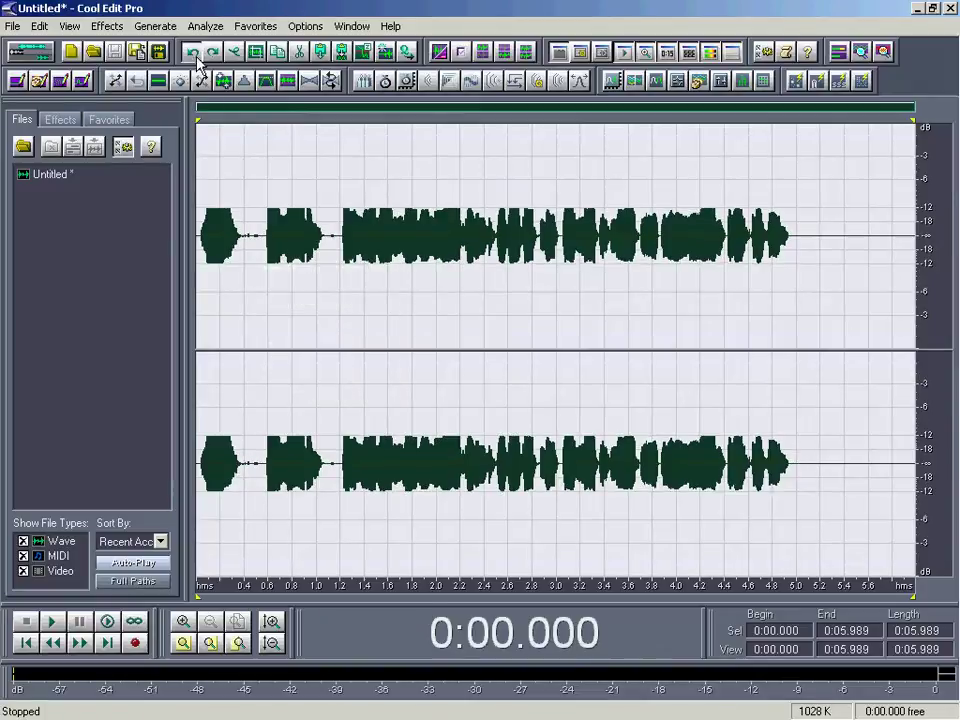
Undo the bullhorn processing, comparing with redo, to restore the original 4.989-second recording.
click(193, 55)
click(196, 57)
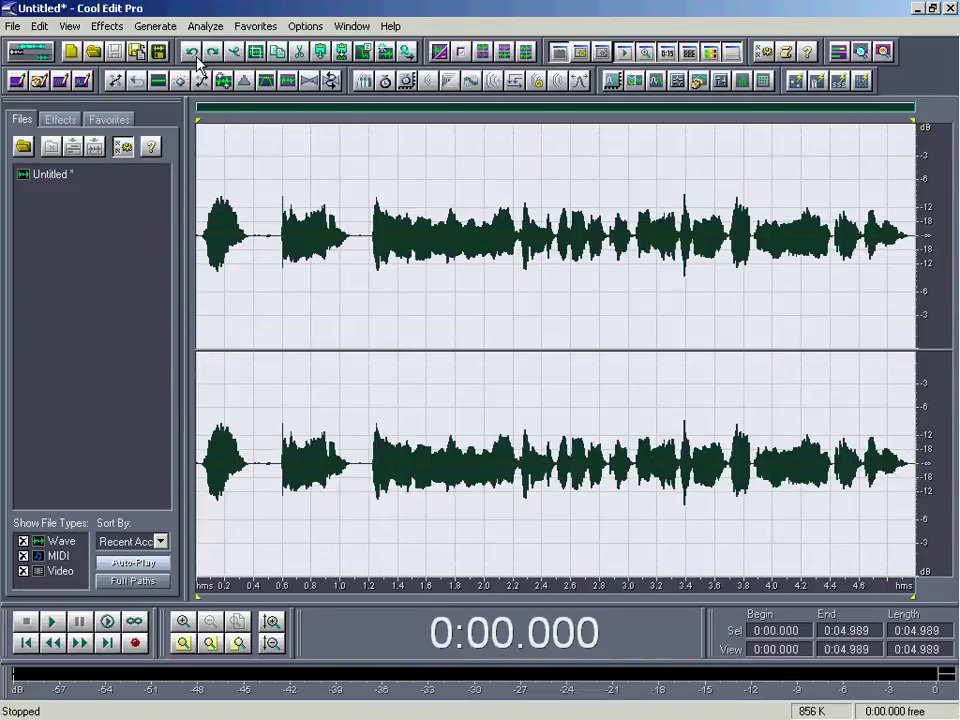
click(212, 54)
click(193, 54)
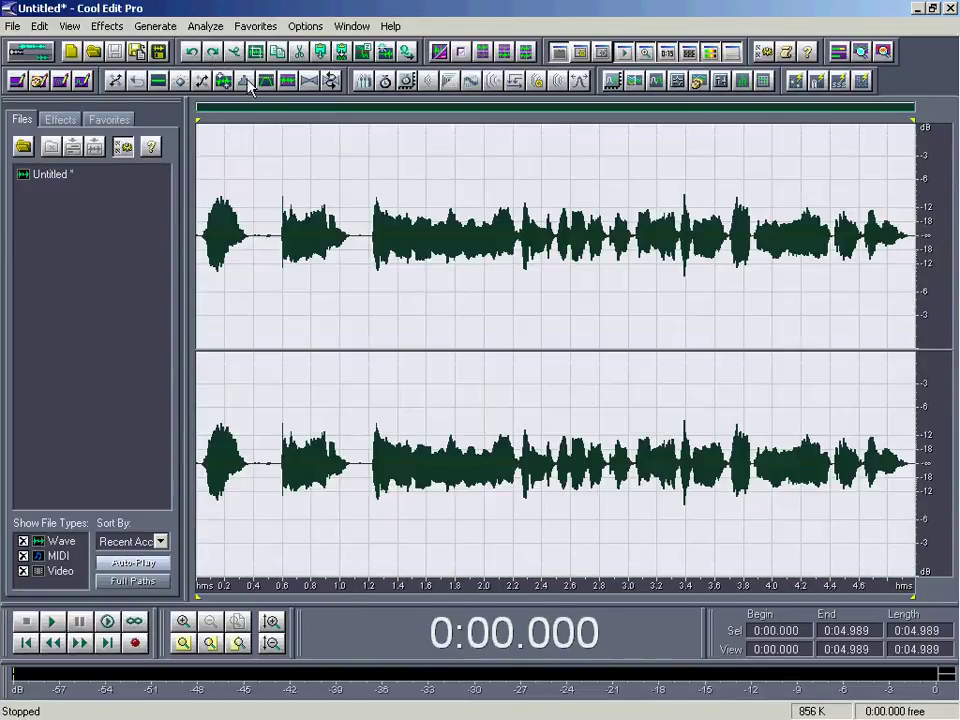
Apply the Vocal Imaging > To Catch A Senator favorite to the recording.
click(256, 26)
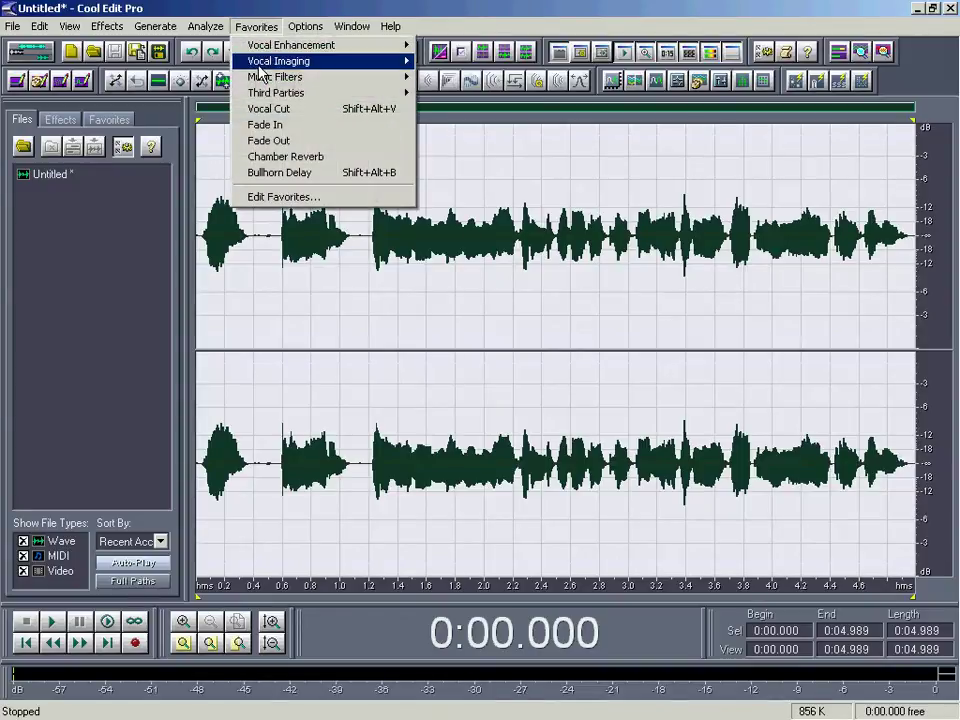
mouse_move(262, 95)
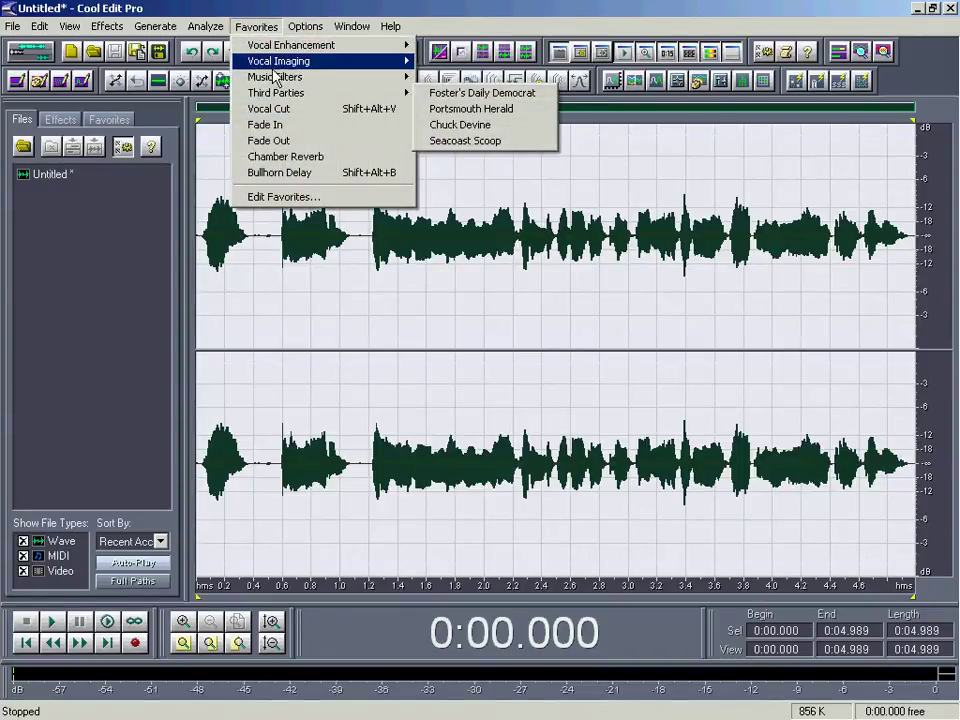
mouse_move(277, 51)
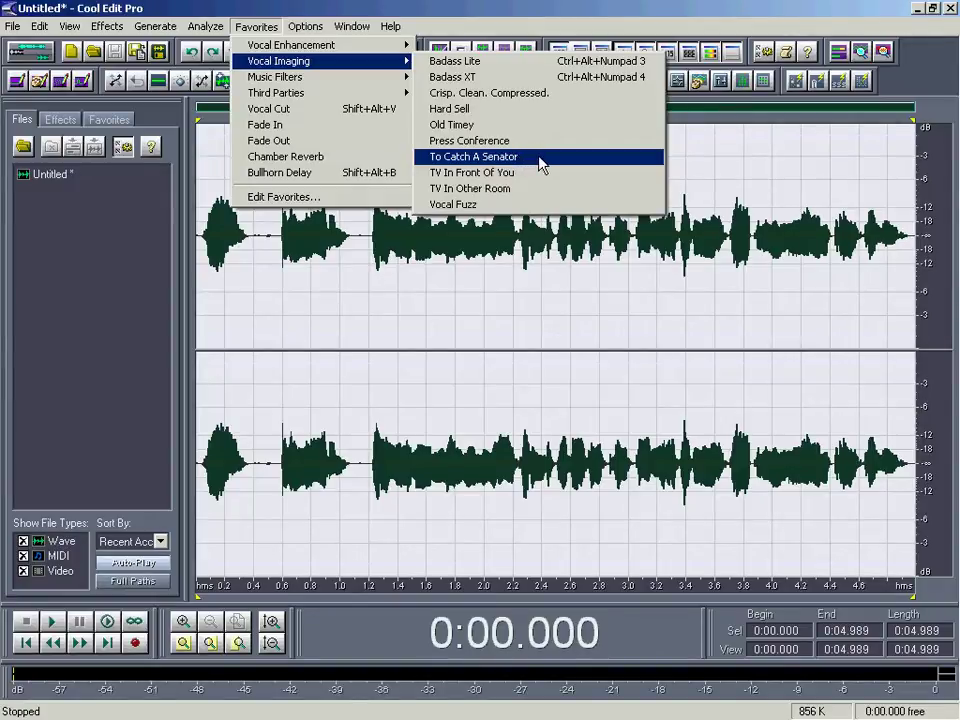
click(541, 164)
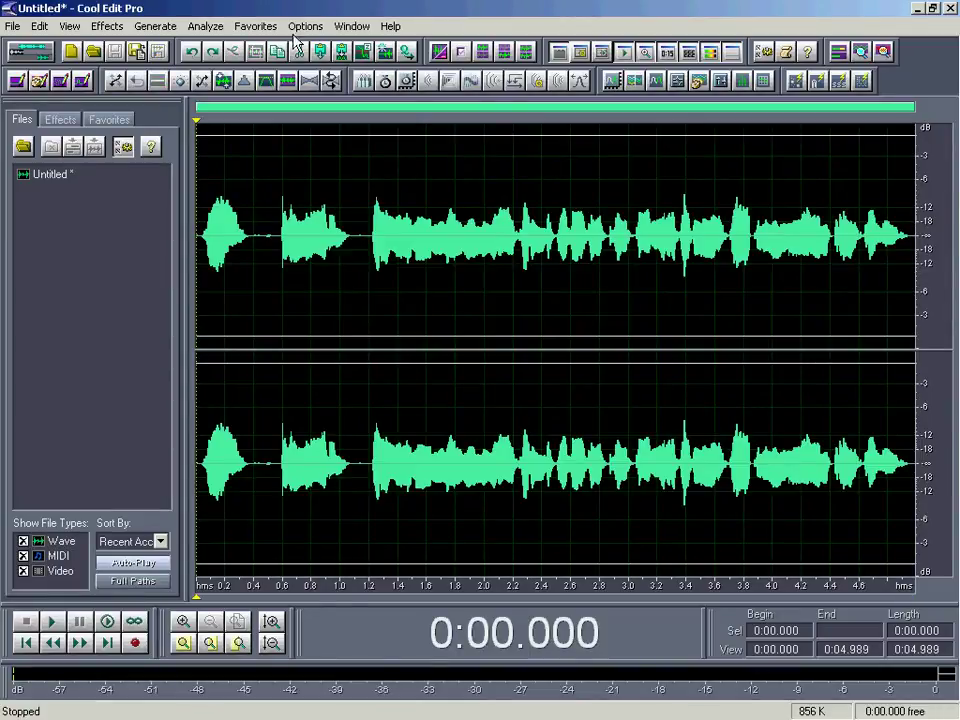
click(256, 26)
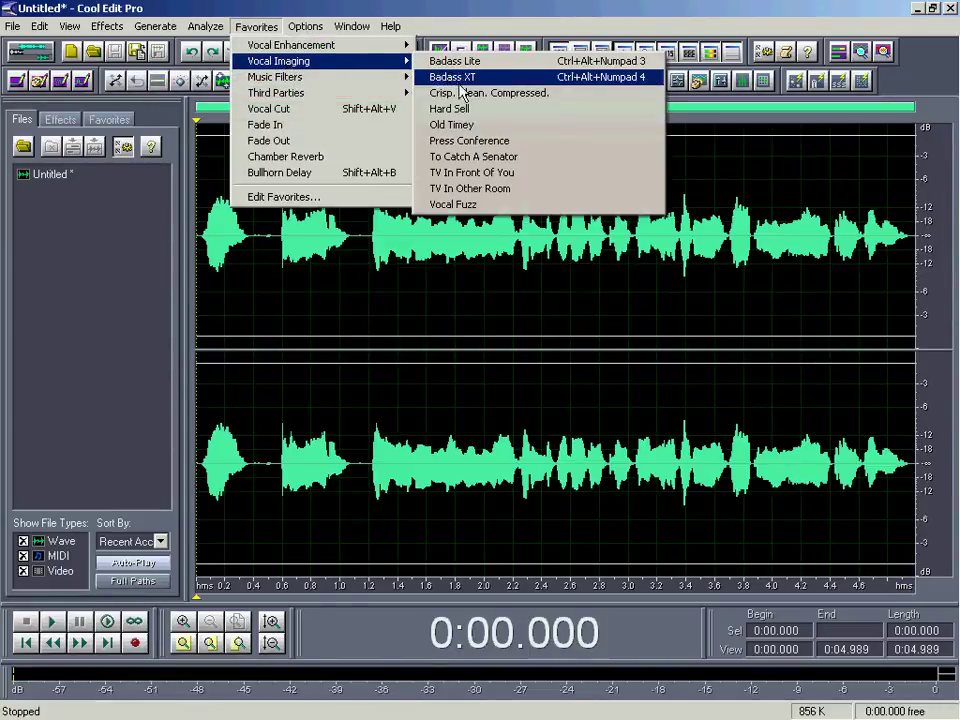
click(460, 156)
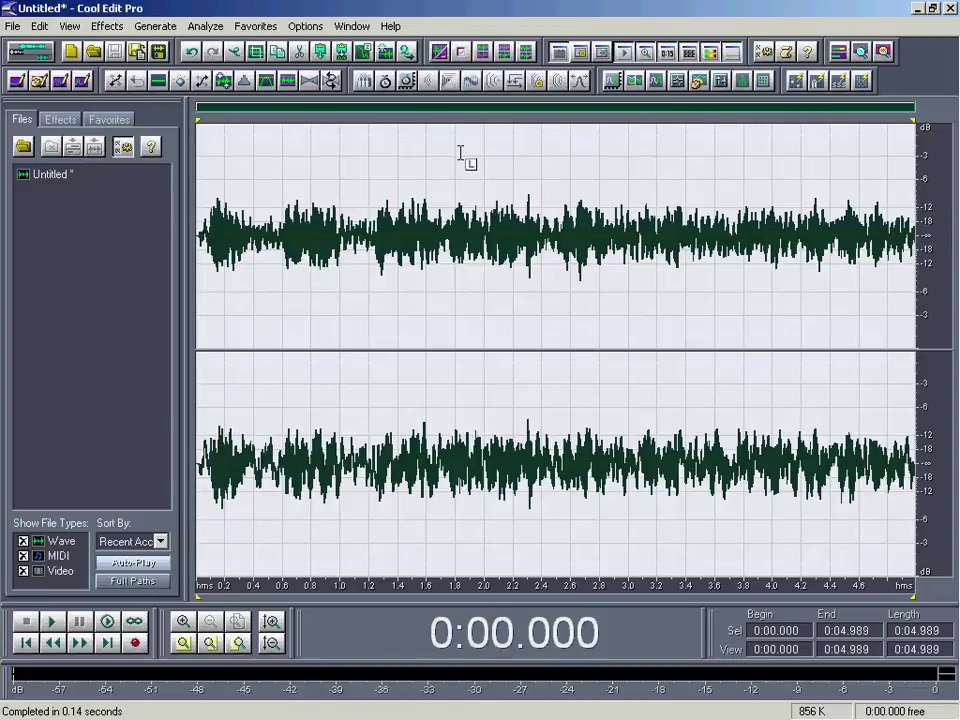
Play back the To Catch A Senator result.
key(space)
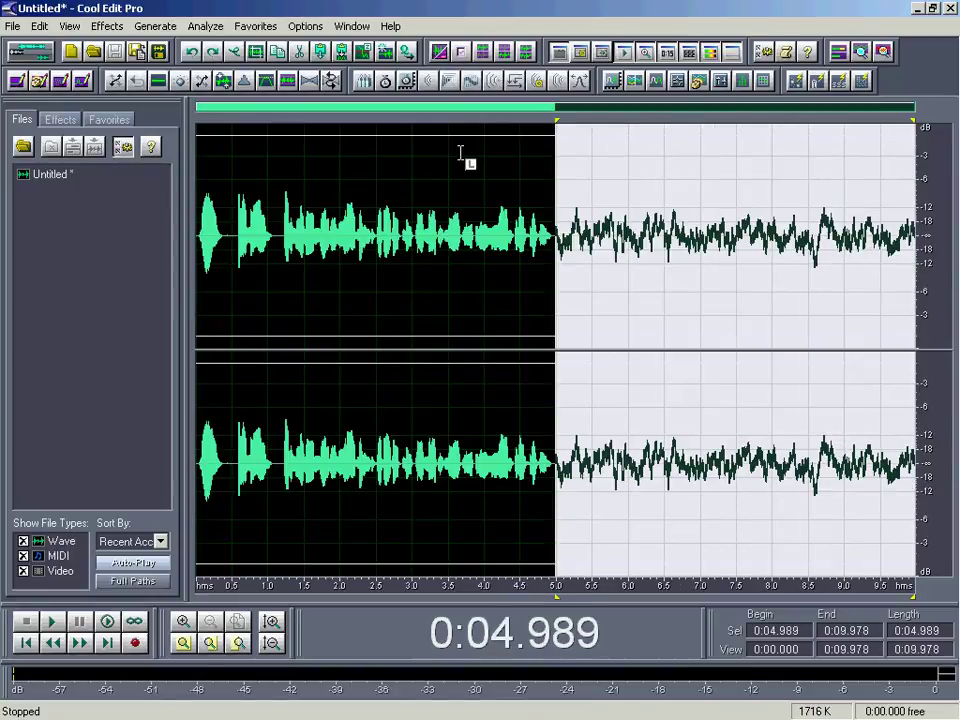
Trim the file to keep only the selected first 4.989 seconds.
key(ctrl+t)
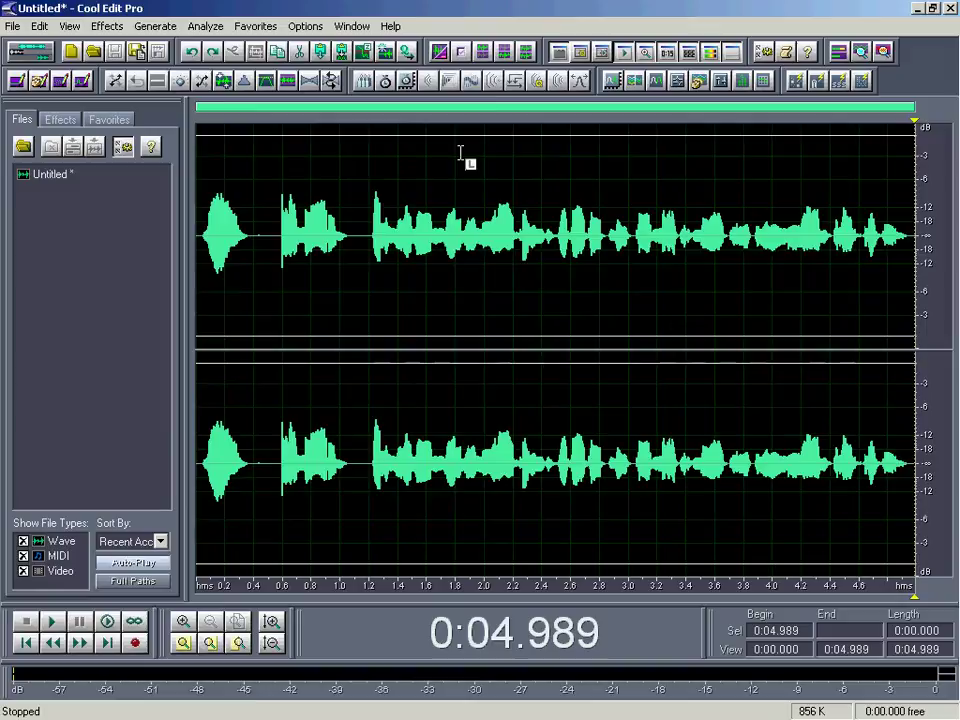
click(300, 26)
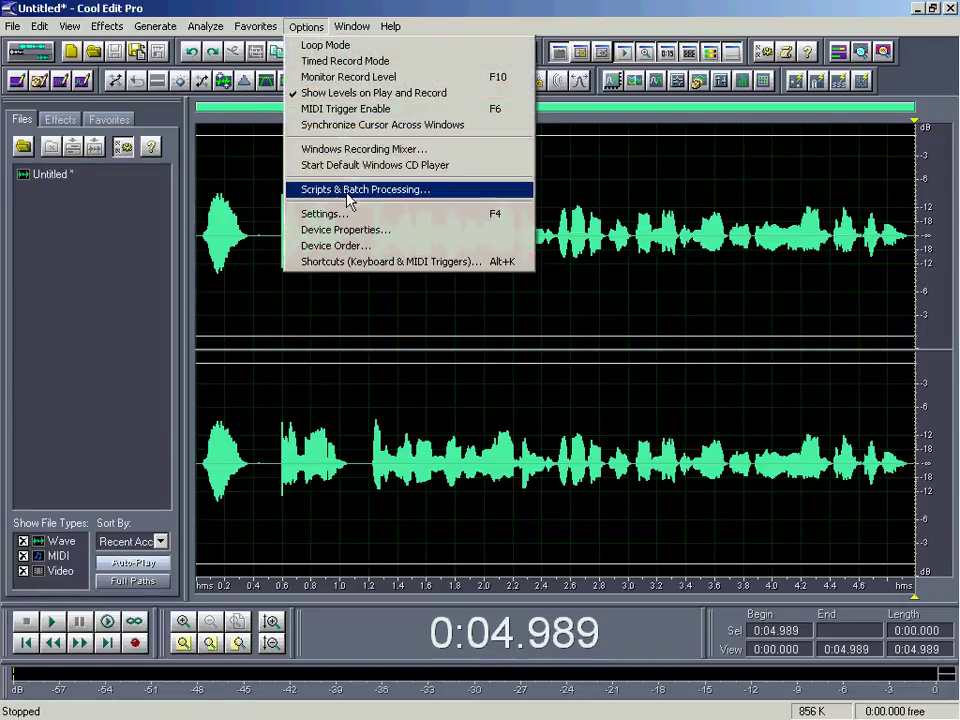
click(306, 27)
click(121, 28)
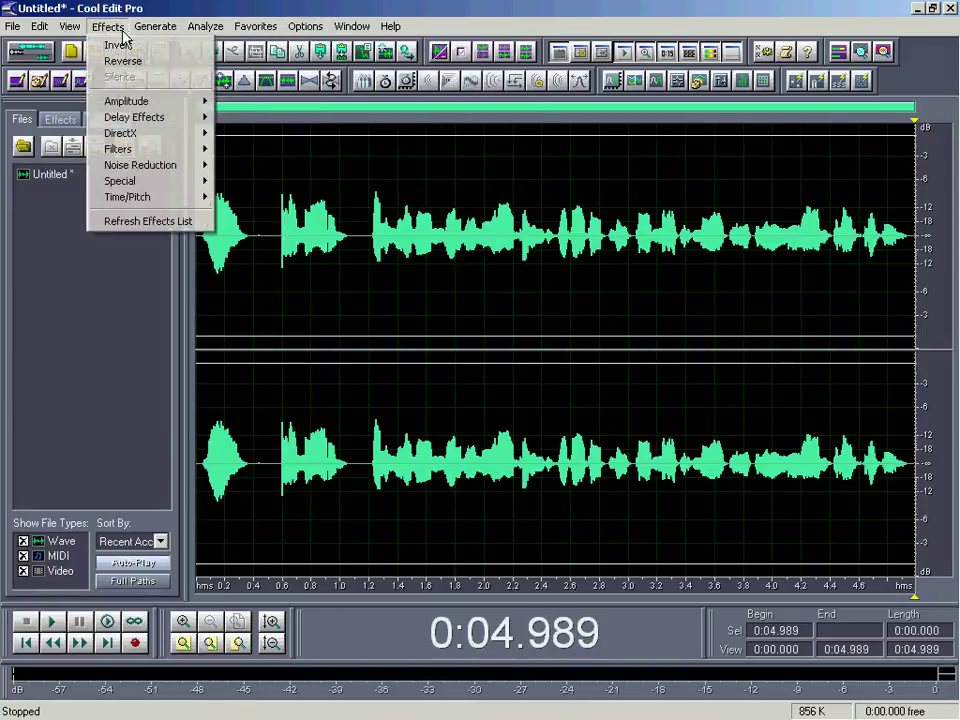
mouse_move(150, 149)
click(240, 165)
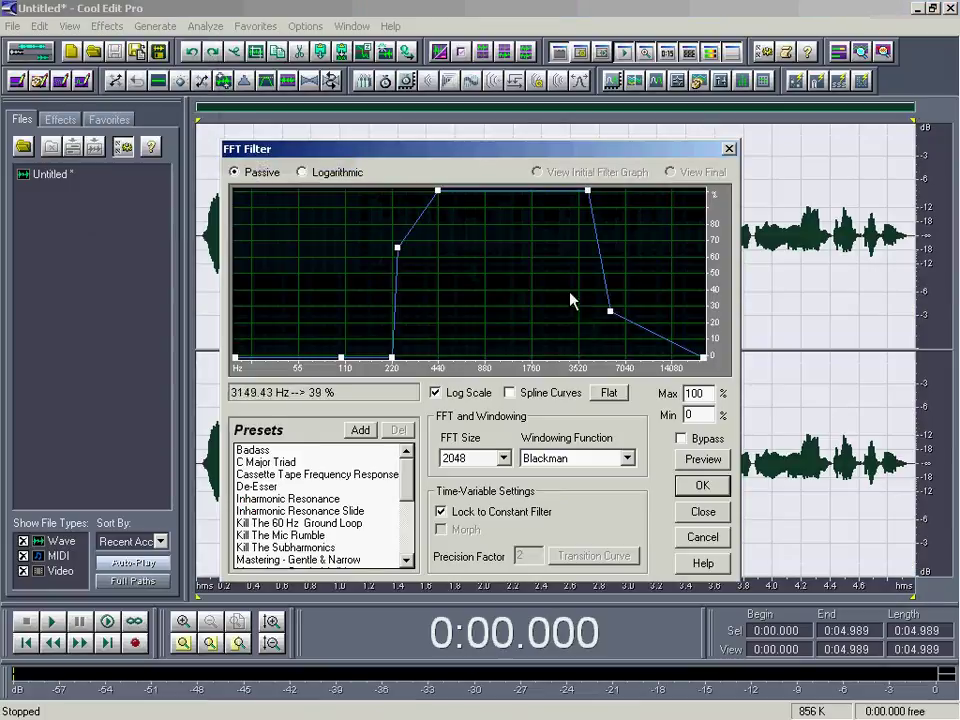
click(722, 513)
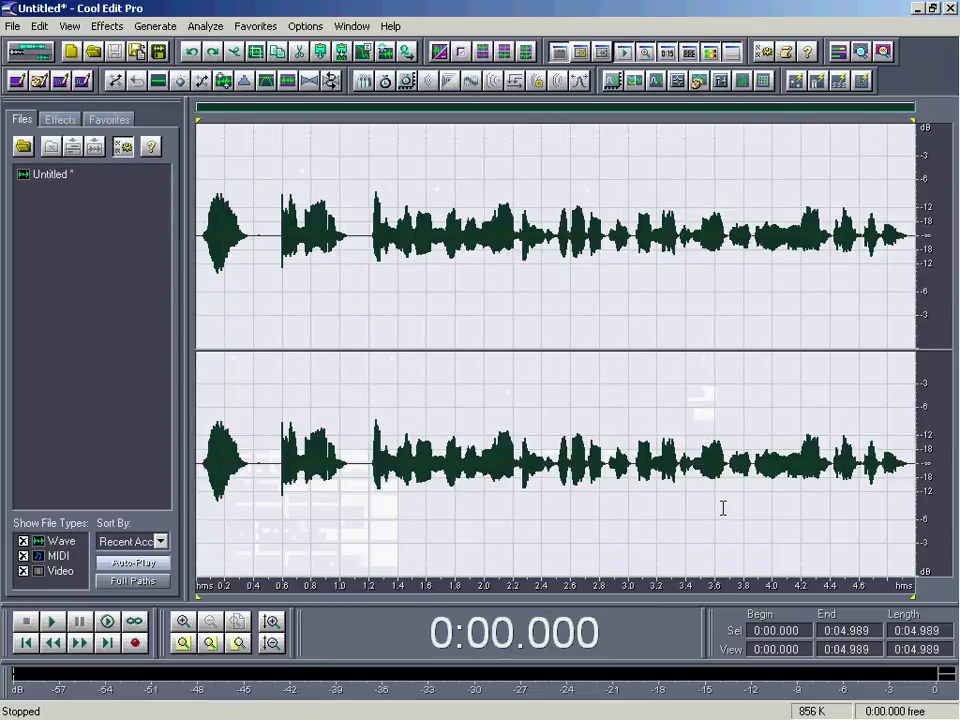